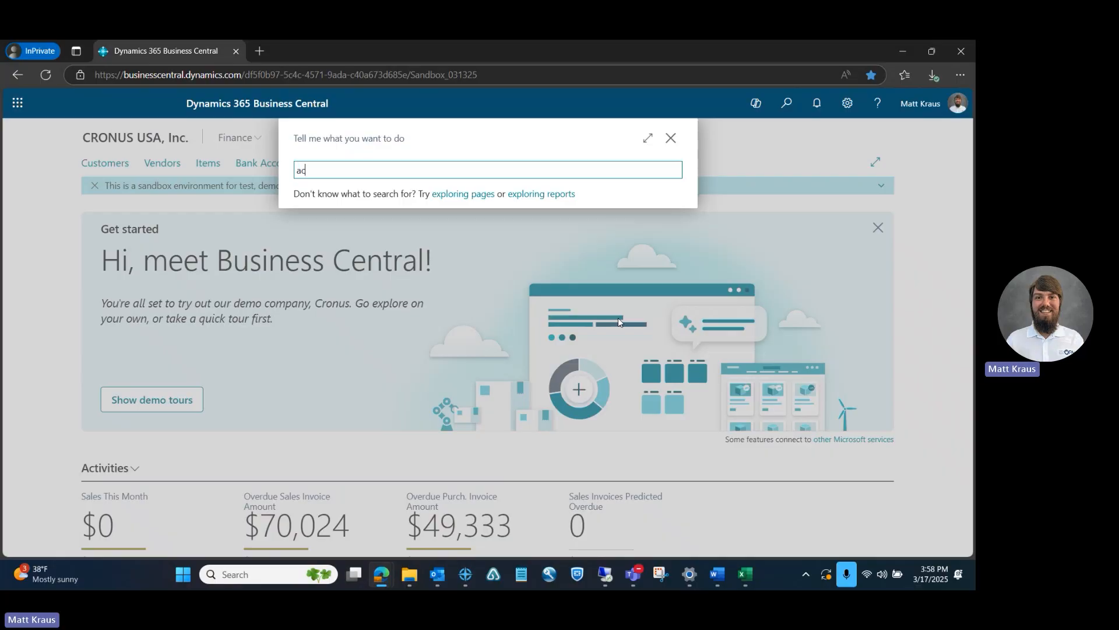
Search for account schedules, replace the search with financial reports, and open the Financial Reports list
{"action": "type", "text": "unt "}
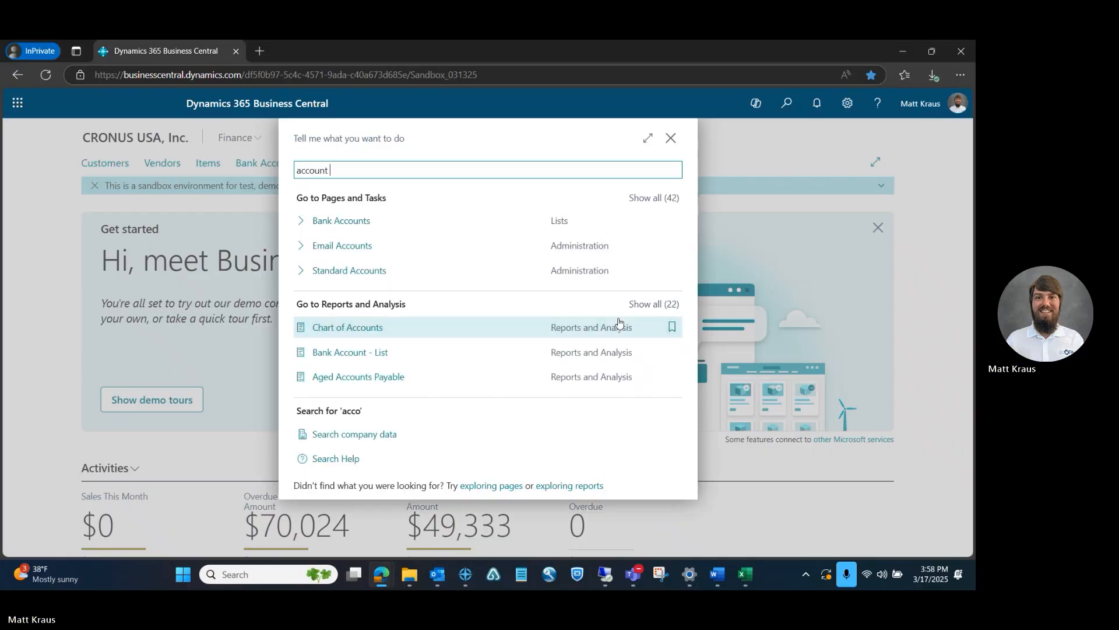
{"action": "type", "text": "schedules"}
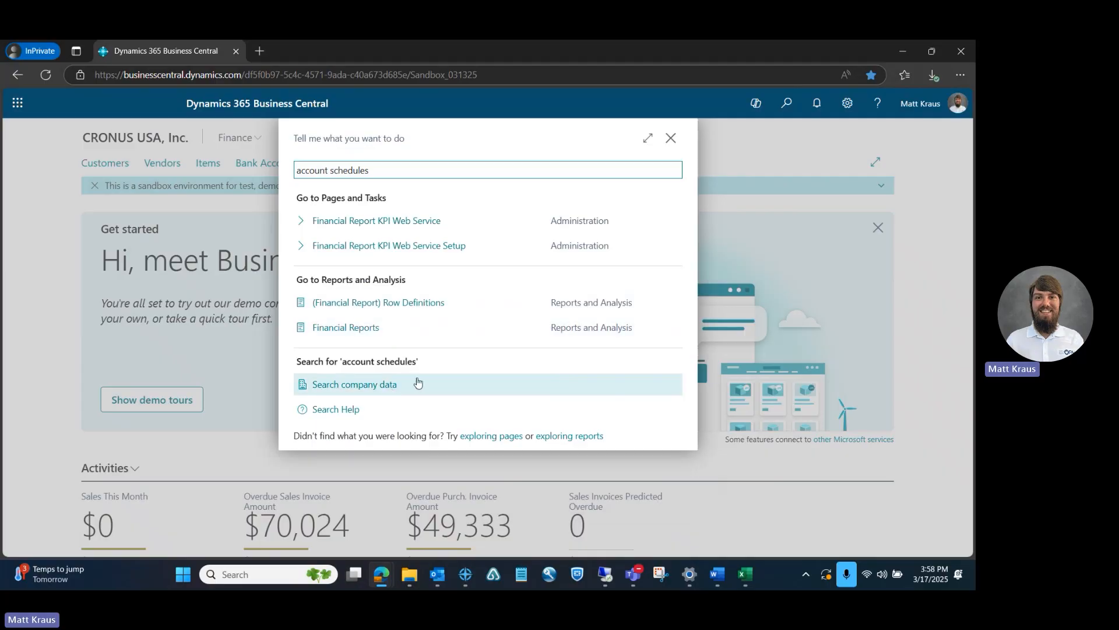
{"action": "left_click_drag", "start_coordinate": [405, 169], "coordinate": [246, 169]}
{"action": "type", "text": "fi"}
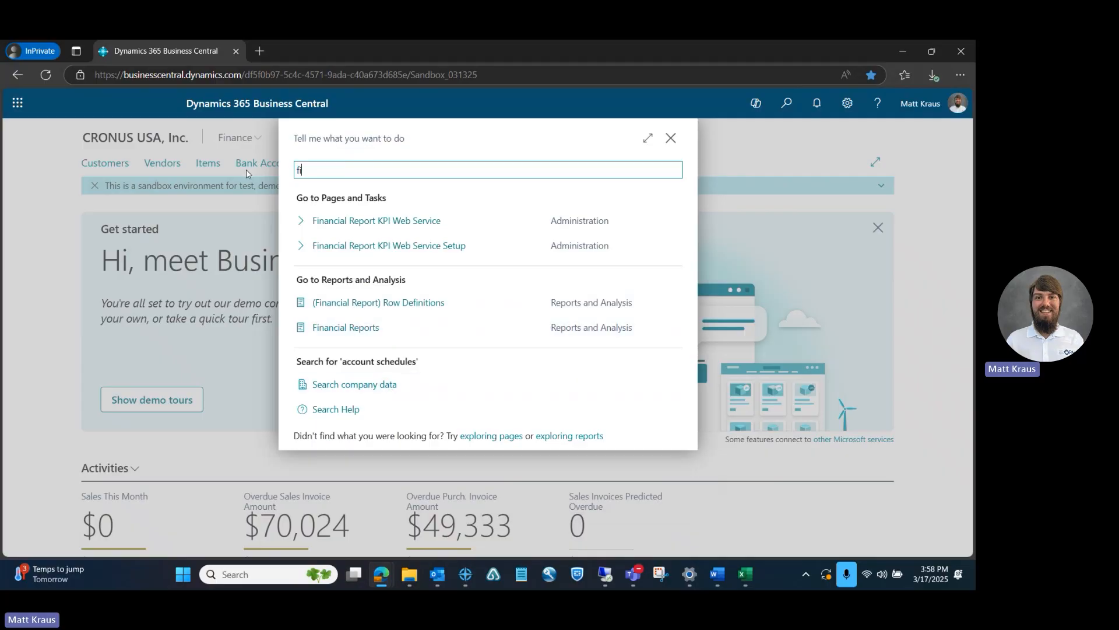
{"action": "type", "text": "nancial reports"}
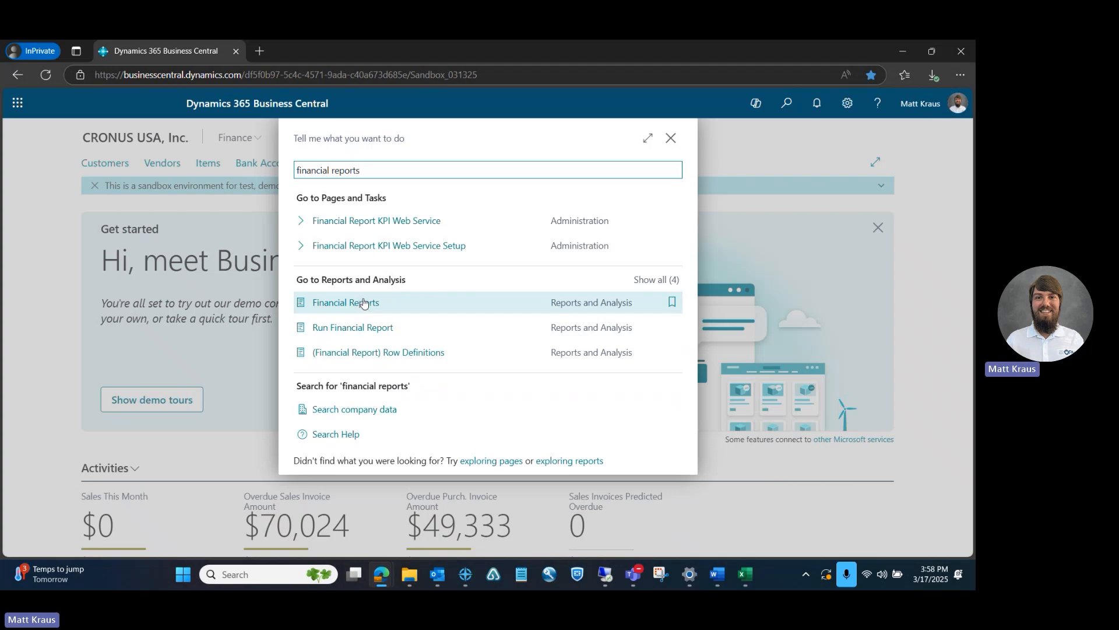
{"action": "left_click", "coordinate": [362, 304]}
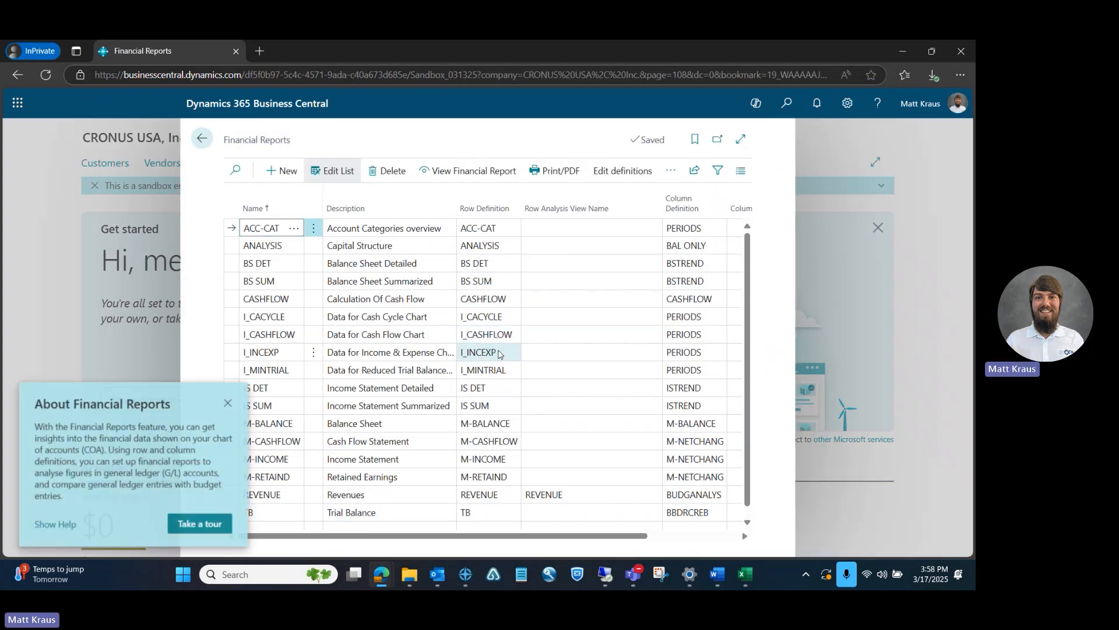
Expand the Financial Reports list to full width and select the BS DET report
{"action": "left_click", "coordinate": [741, 138]}
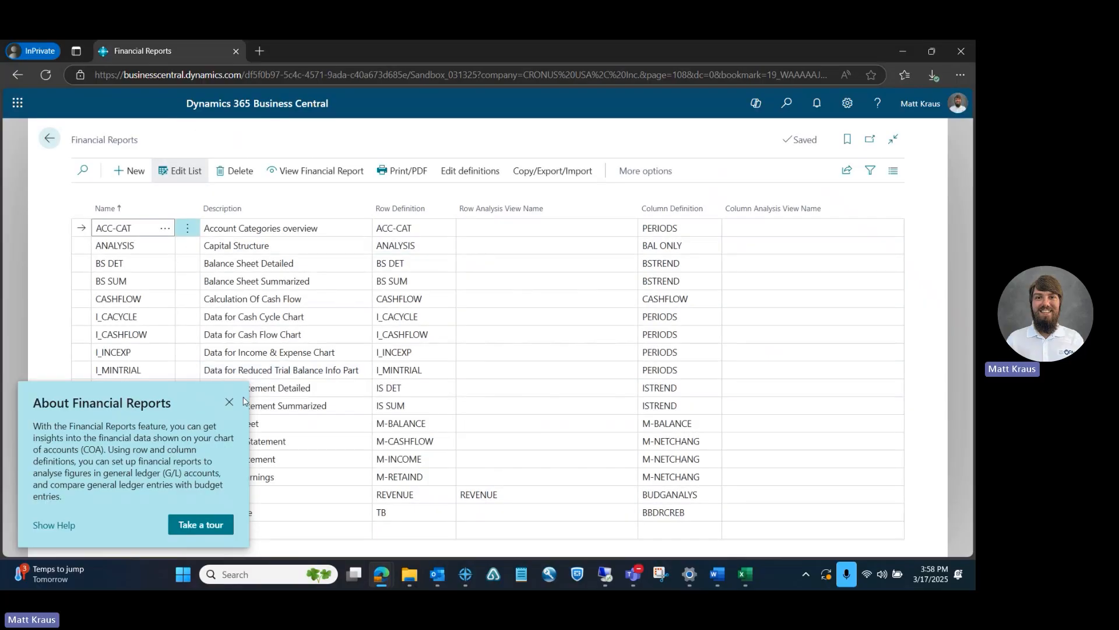
{"action": "left_click", "coordinate": [230, 404]}
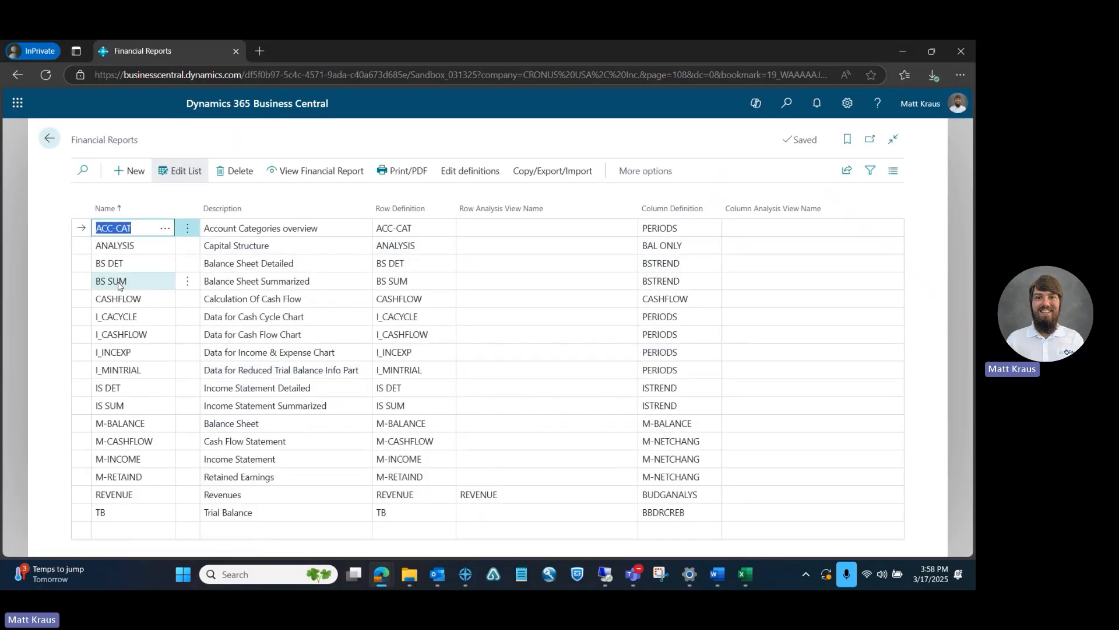
{"action": "left_click", "coordinate": [87, 263]}
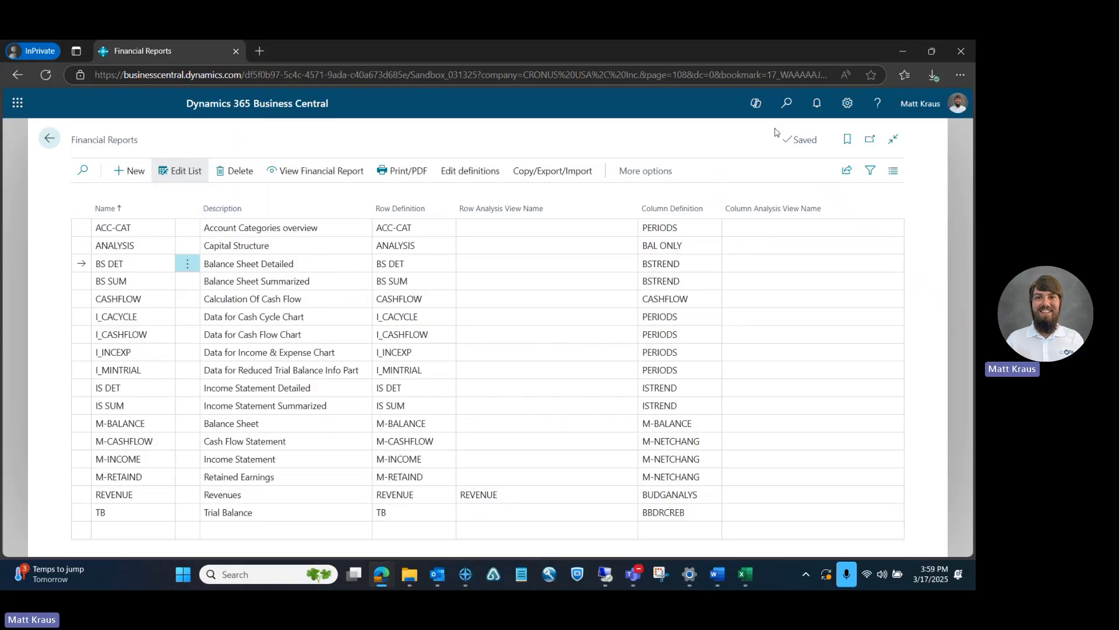
Search for "run financial report" and open the Run Financial Report request
{"action": "key", "text": "alt+q"}
{"action": "type", "text": "run f"}
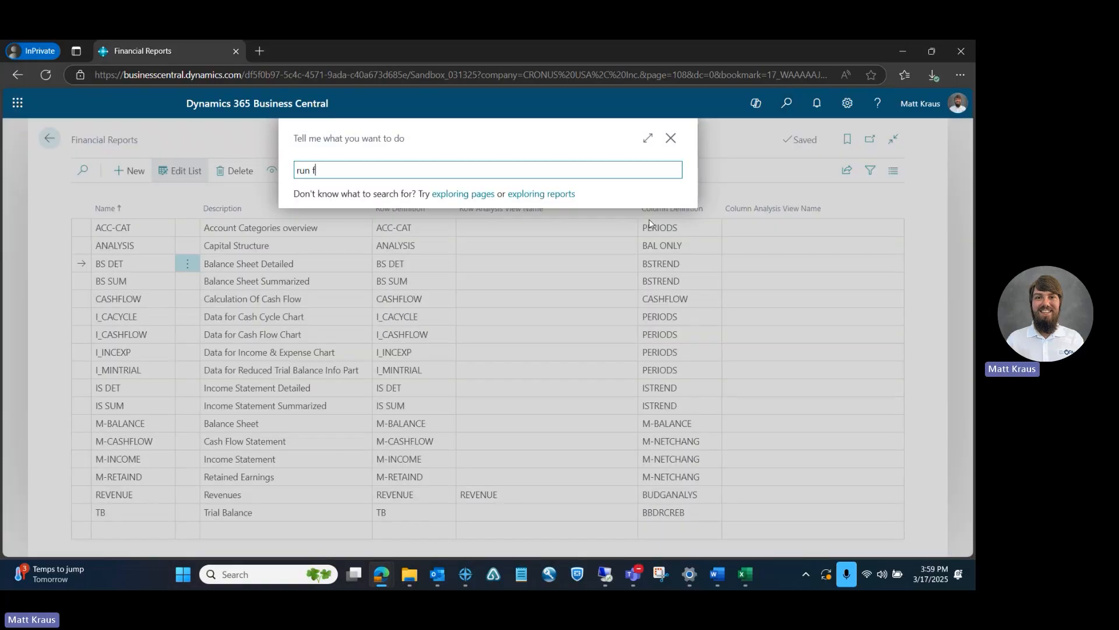
{"action": "type", "text": "inancial report"}
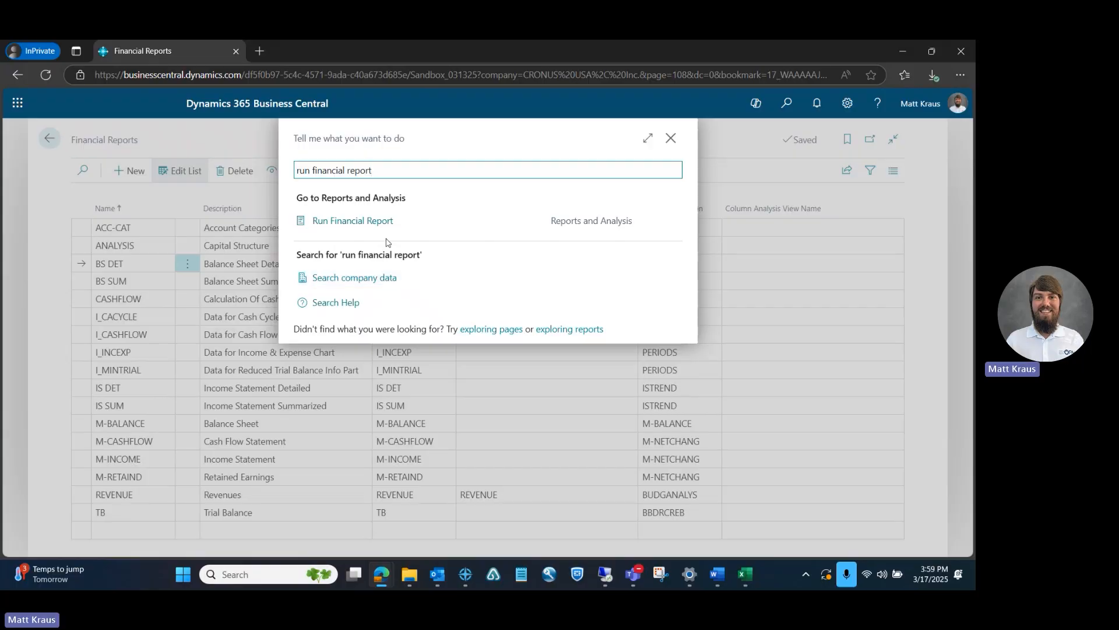
{"action": "left_click", "coordinate": [405, 227]}
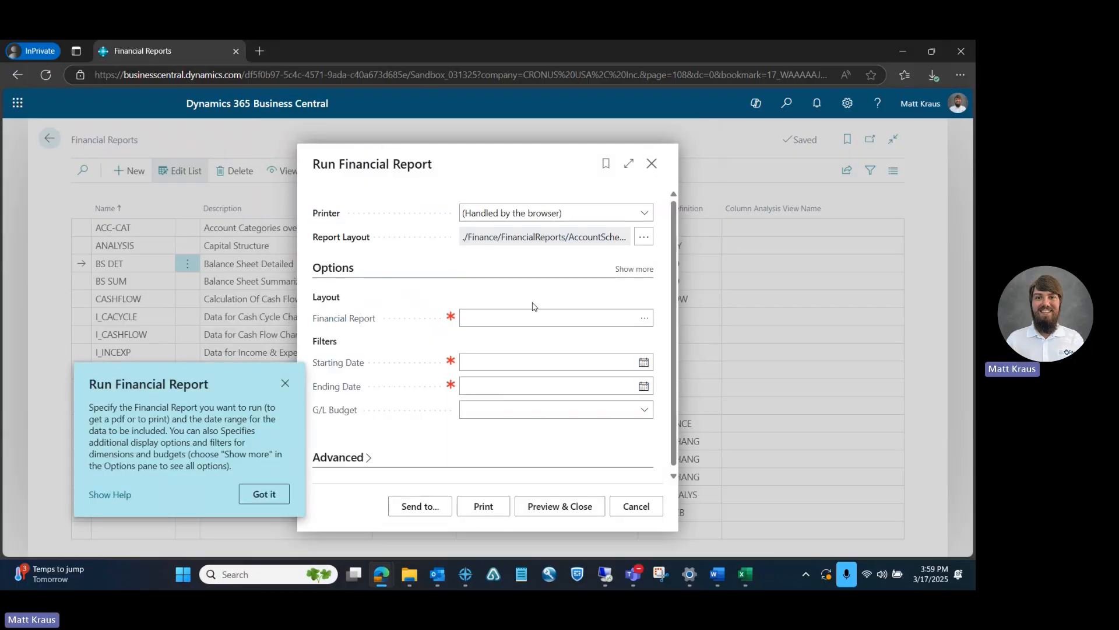
Look up the available financial reports and open BS SUM, Balance Sheet Summarized, dismissing its introductory tip
{"action": "left_click", "coordinate": [644, 318]}
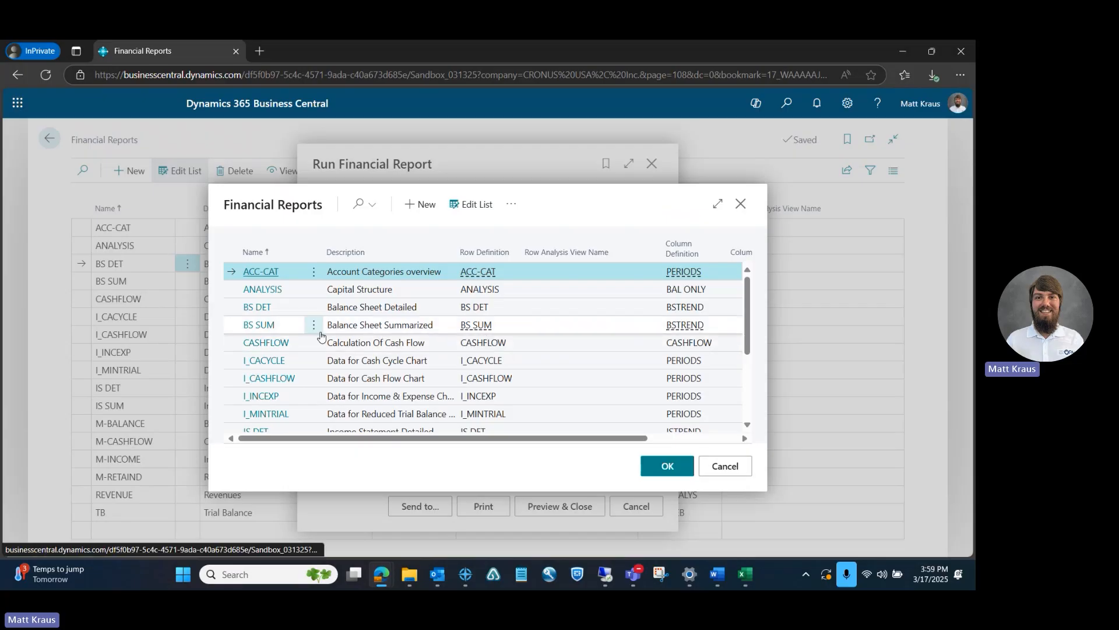
{"action": "scroll", "coordinate": [266, 319], "scroll_direction": "down", "scroll_amount": 1}
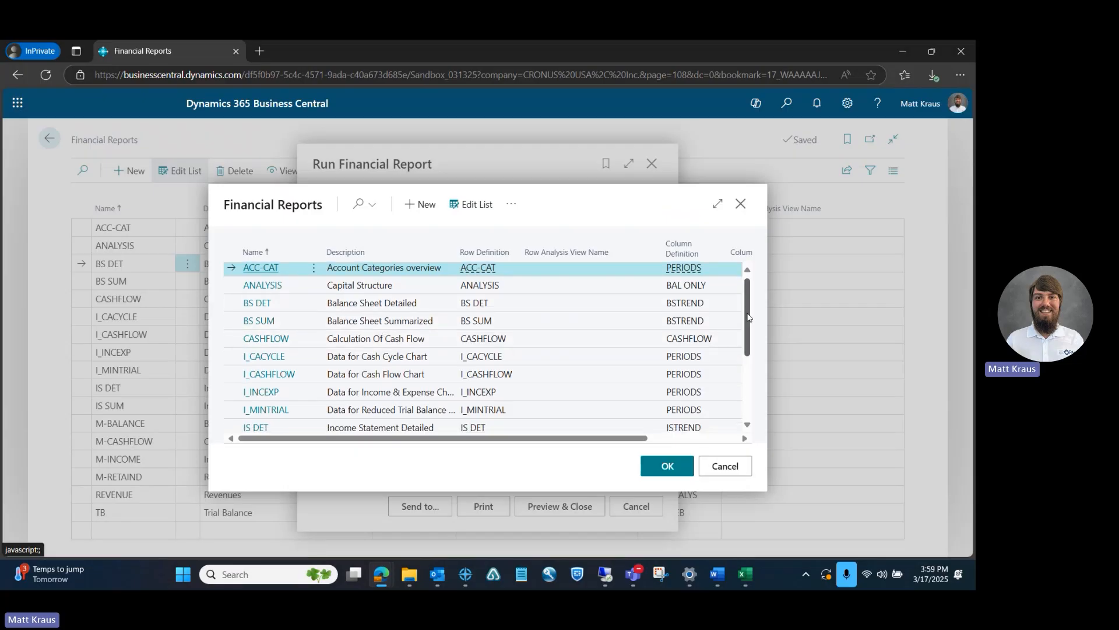
{"action": "left_click", "coordinate": [259, 310]}
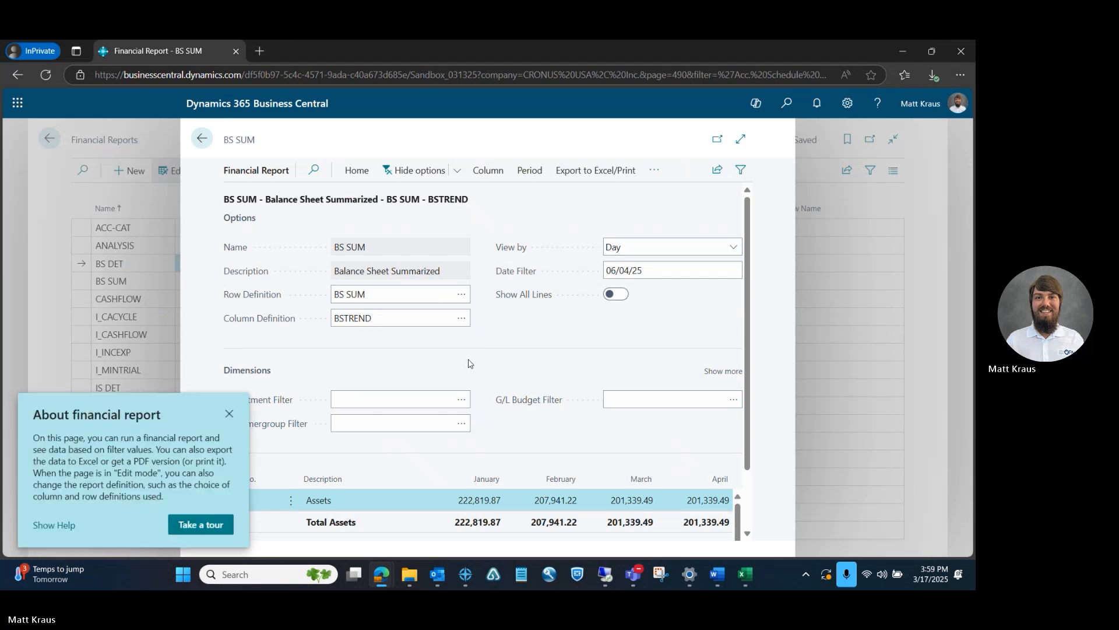
{"action": "left_click", "coordinate": [229, 413]}
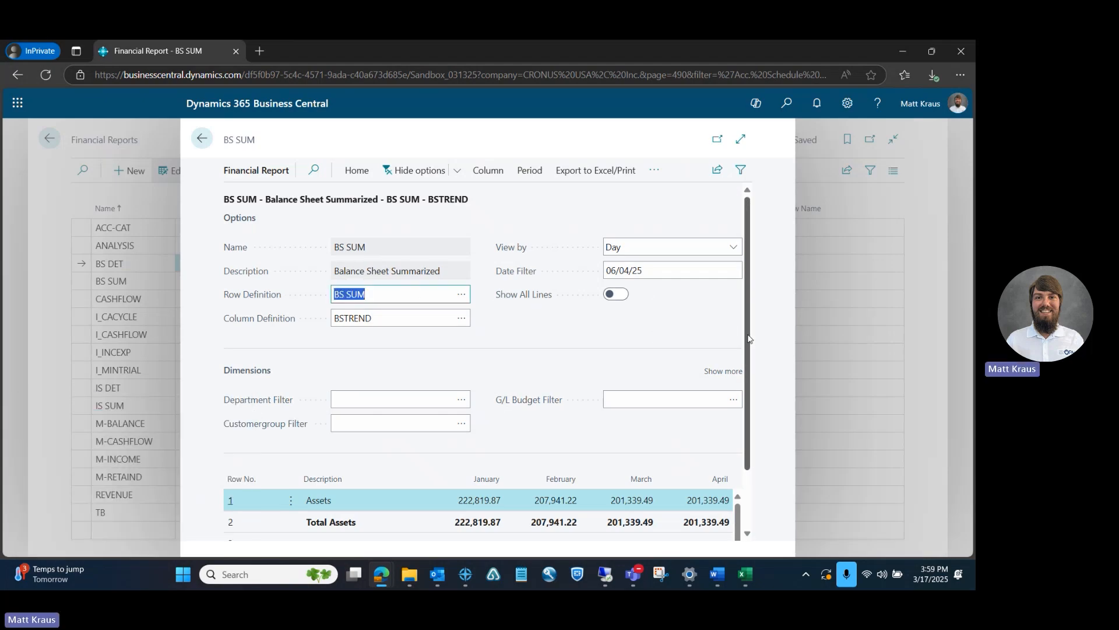
Expand the BS SUM report to full width and reveal the additional dimension filters
{"action": "scroll", "coordinate": [752, 360], "scroll_direction": "down", "scroll_amount": 1}
{"action": "left_click_drag", "start_coordinate": [752, 357], "coordinate": [759, 418]}
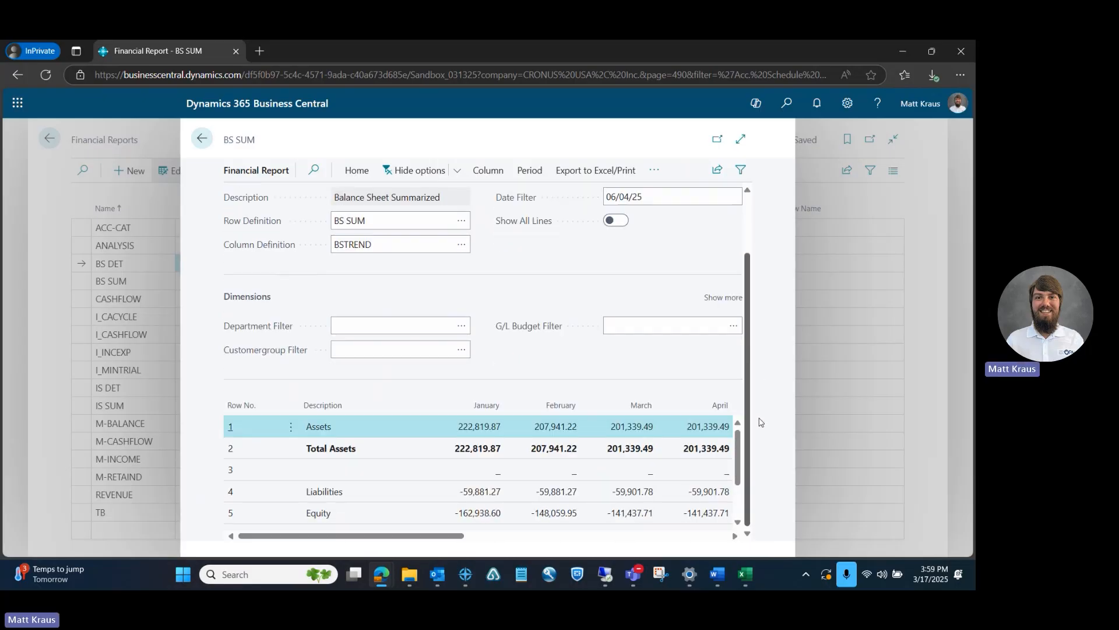
{"action": "left_click", "coordinate": [740, 139]}
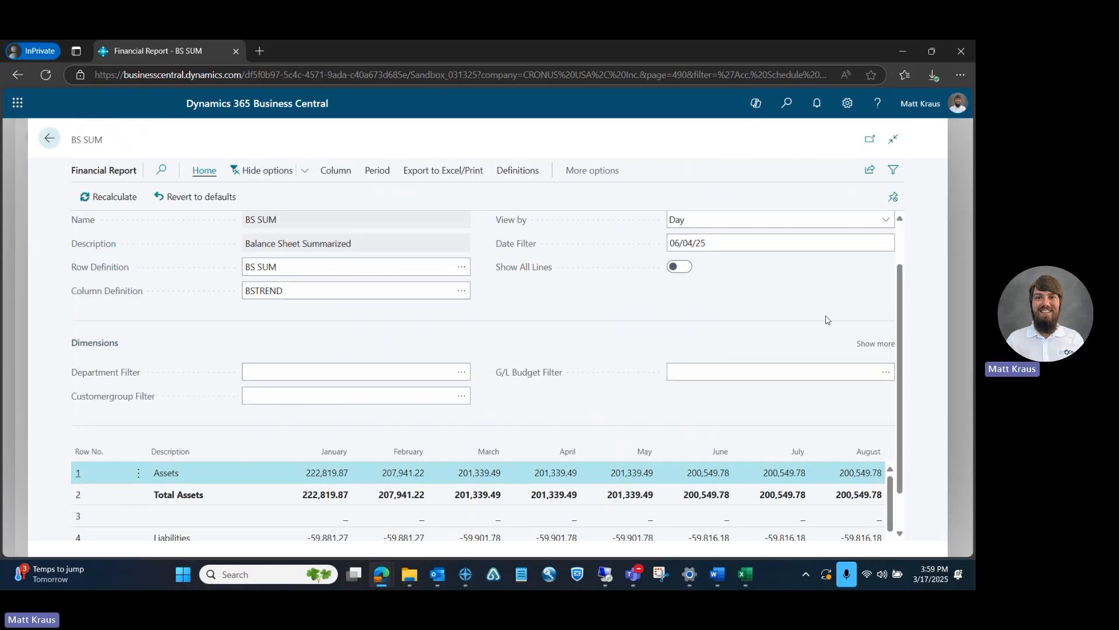
{"action": "left_click_drag", "start_coordinate": [899, 282], "coordinate": [909, 319]}
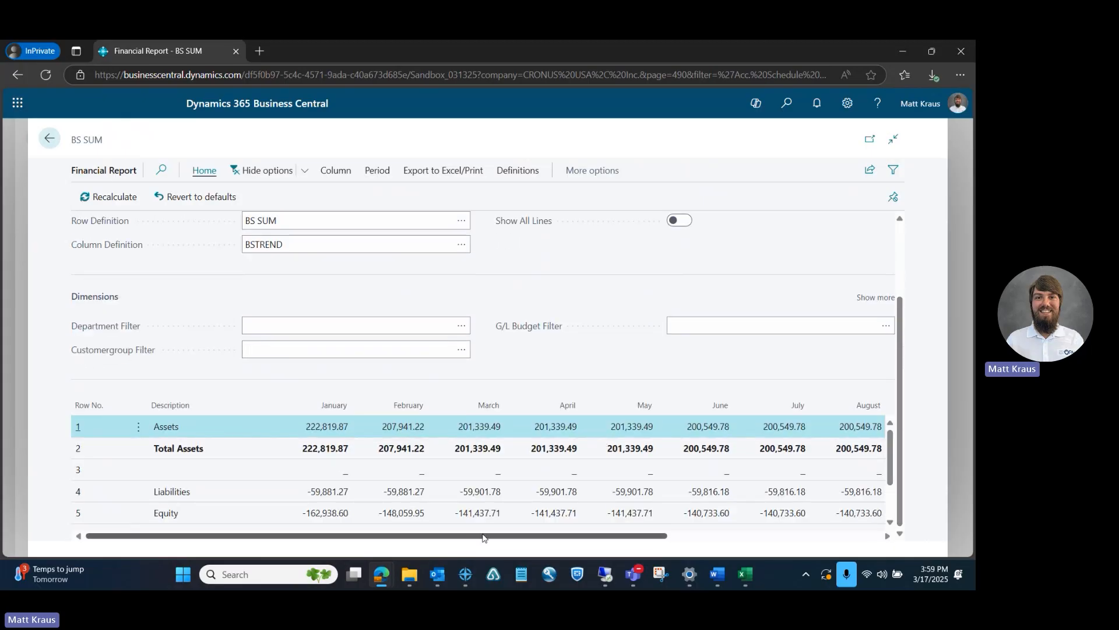
{"action": "left_click_drag", "start_coordinate": [496, 540], "coordinate": [457, 527]}
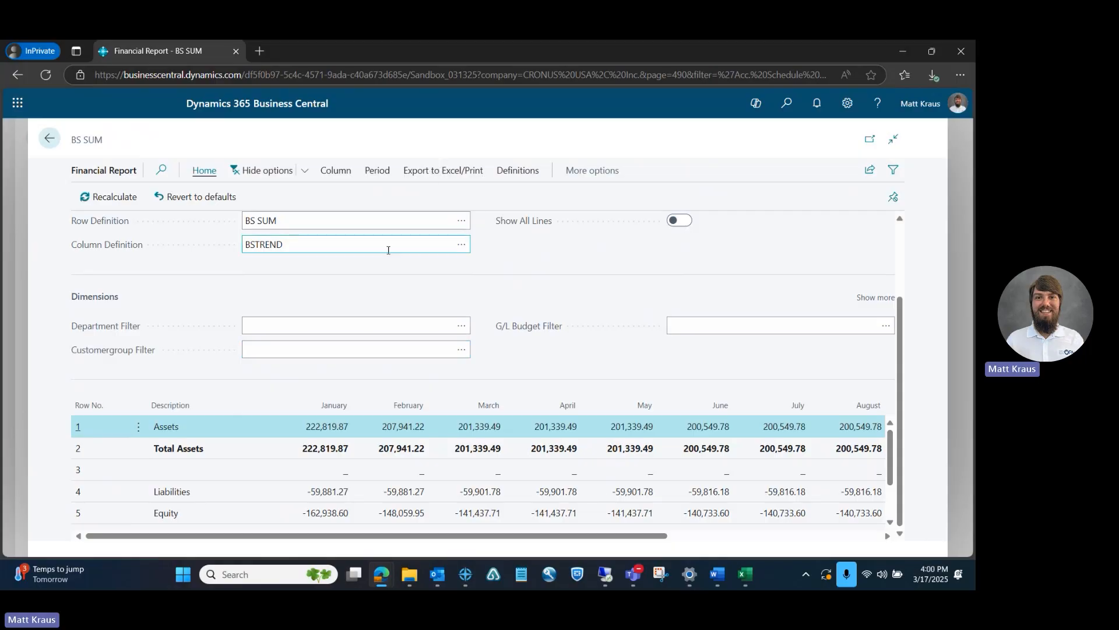
{"action": "left_click", "coordinate": [876, 297]}
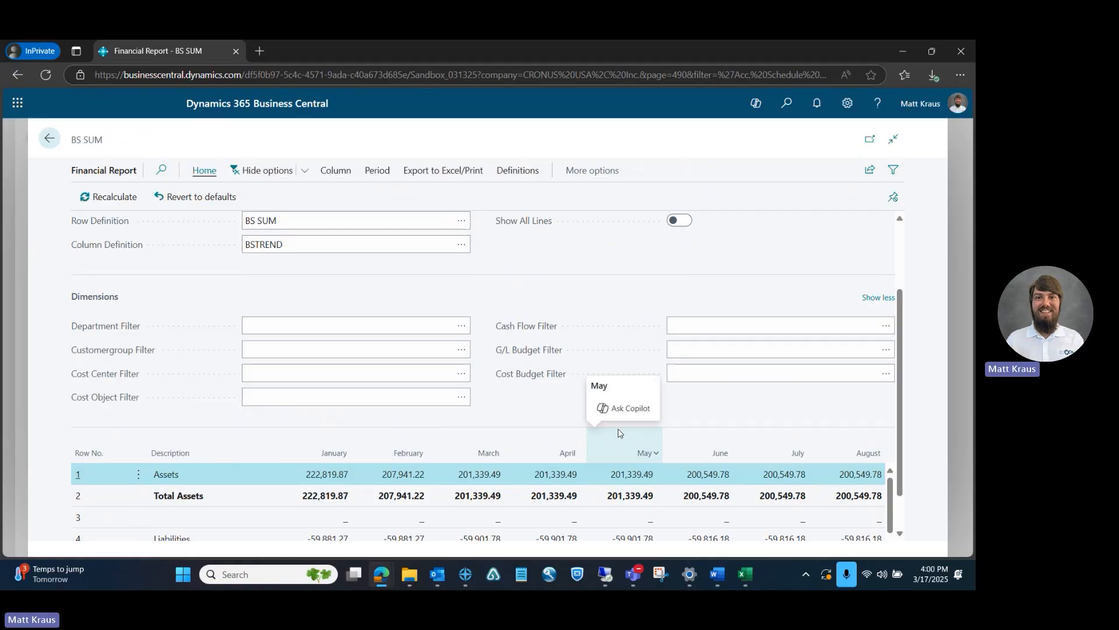
Set the BS SUM report's Date Filter to 02/28/25
{"action": "left_click_drag", "start_coordinate": [904, 344], "coordinate": [898, 312]}
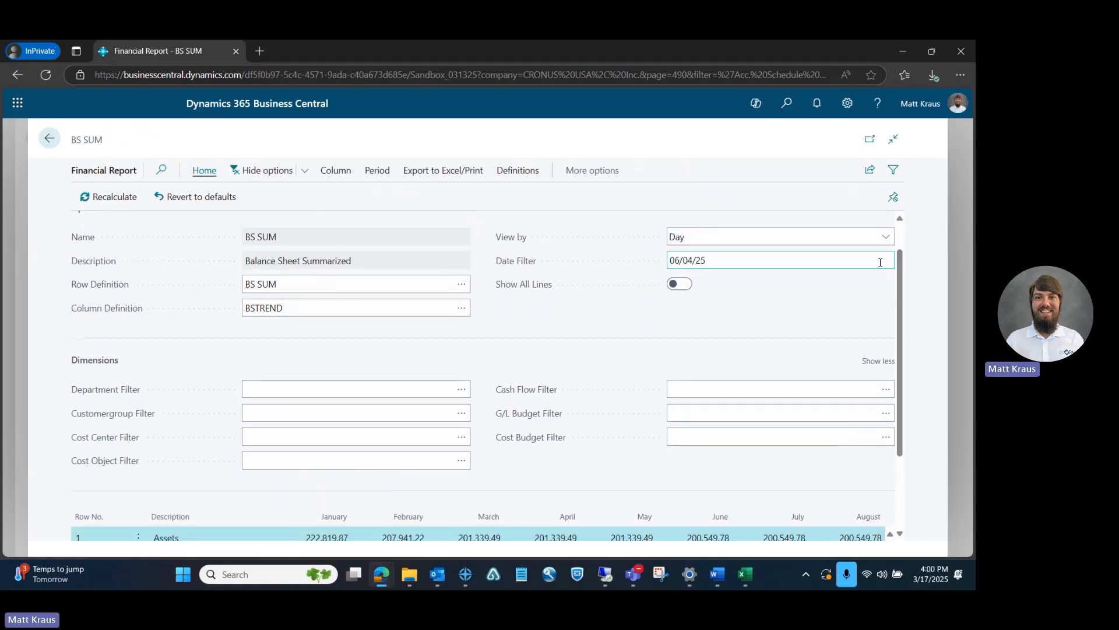
{"action": "left_click", "coordinate": [683, 260]}
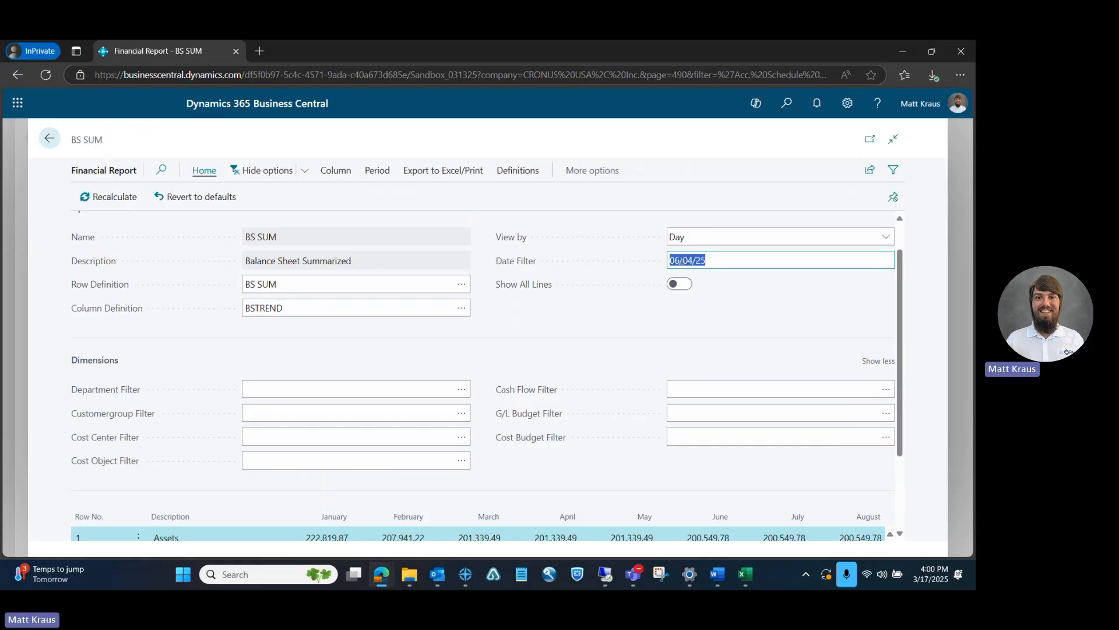
{"action": "left_click", "coordinate": [681, 260]}
{"action": "key", "text": "BackSpace"}
{"action": "type", "text": "2"}
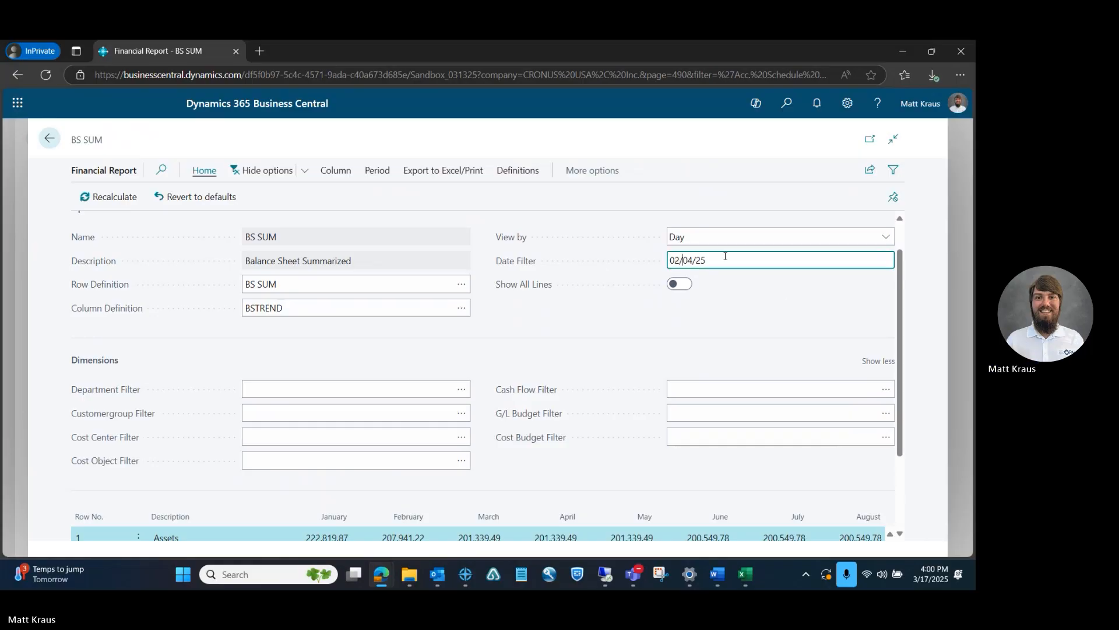
{"action": "key", "text": "BackSpace"}
{"action": "key", "text": "BackSpace"}
{"action": "type", "text": "28"}
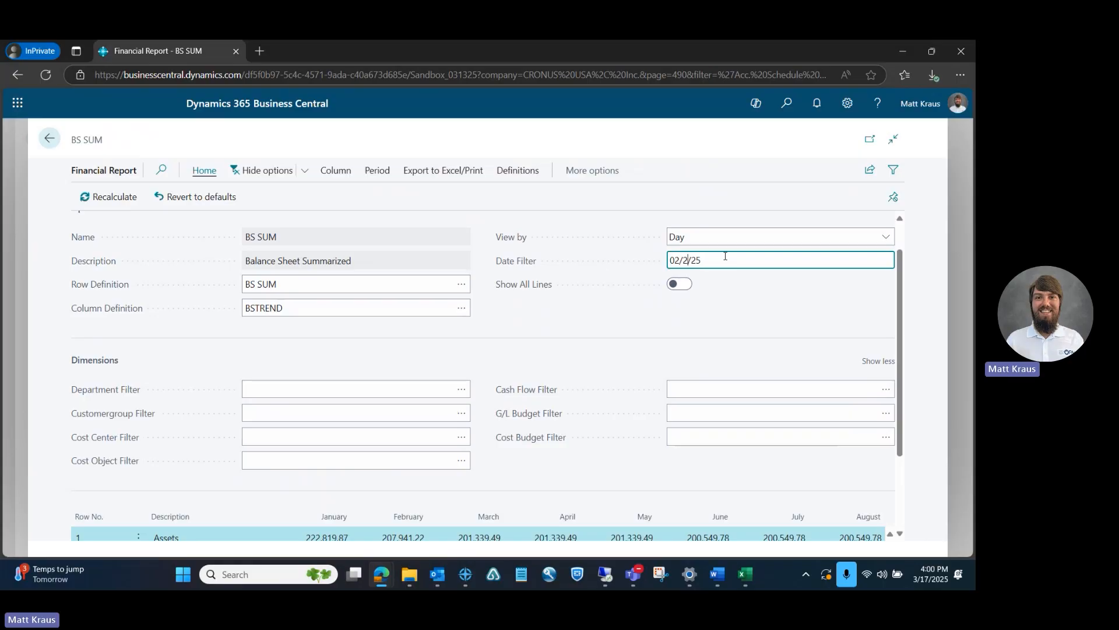
{"action": "key", "text": "Tab"}
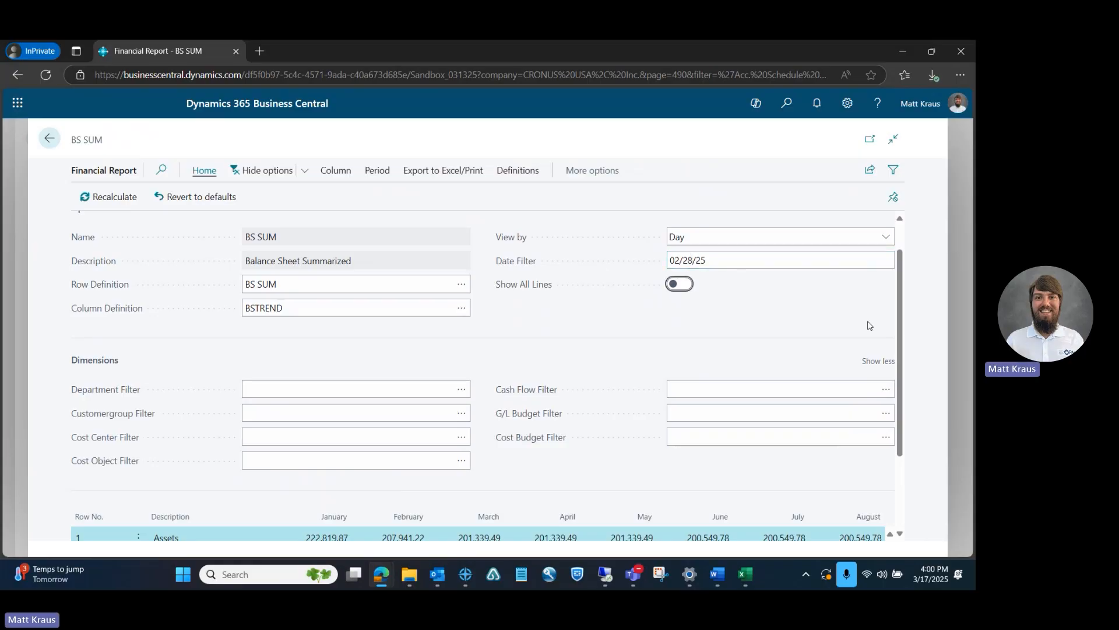
Try filtering the balance sheet by the PROD department and by the ADM department
{"action": "scroll", "coordinate": [900, 309], "scroll_direction": "down", "scroll_amount": 2}
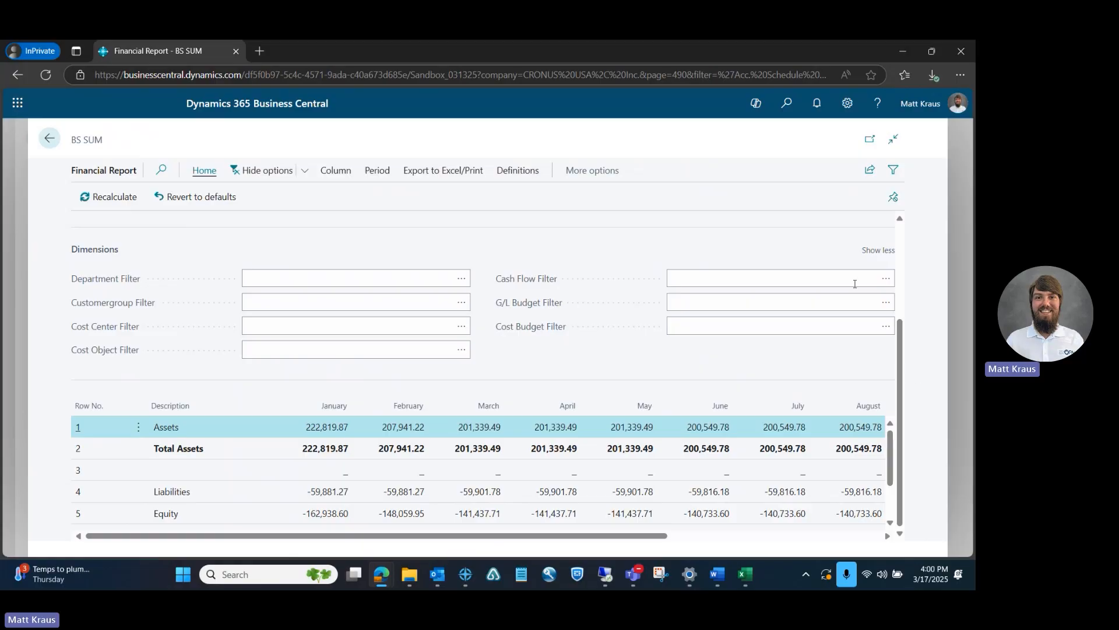
{"action": "scroll", "coordinate": [898, 315], "scroll_direction": "up", "scroll_amount": 2}
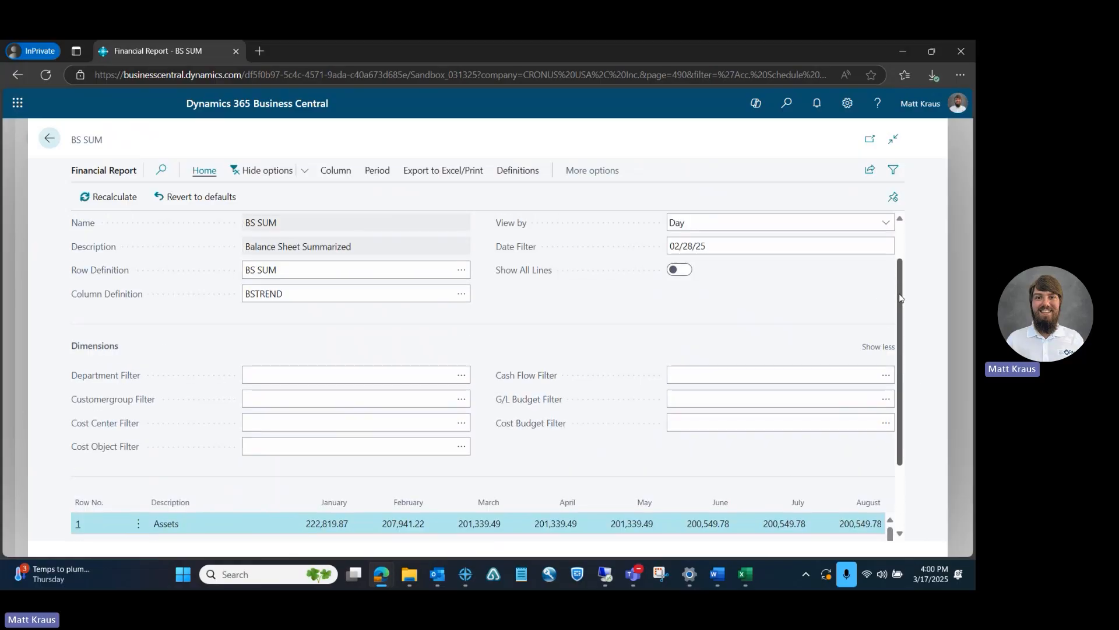
{"action": "scroll", "coordinate": [909, 333], "scroll_direction": "down", "scroll_amount": 1}
{"action": "scroll", "coordinate": [913, 338], "scroll_direction": "down", "scroll_amount": 1}
{"action": "left_click", "coordinate": [461, 279]}
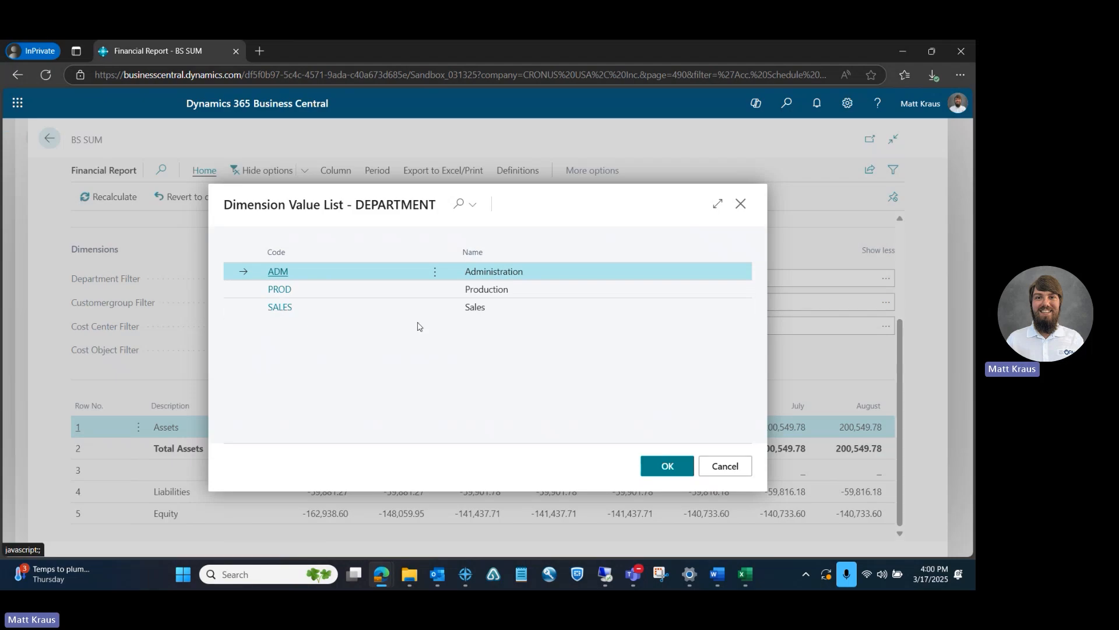
{"action": "left_click", "coordinate": [282, 292]}
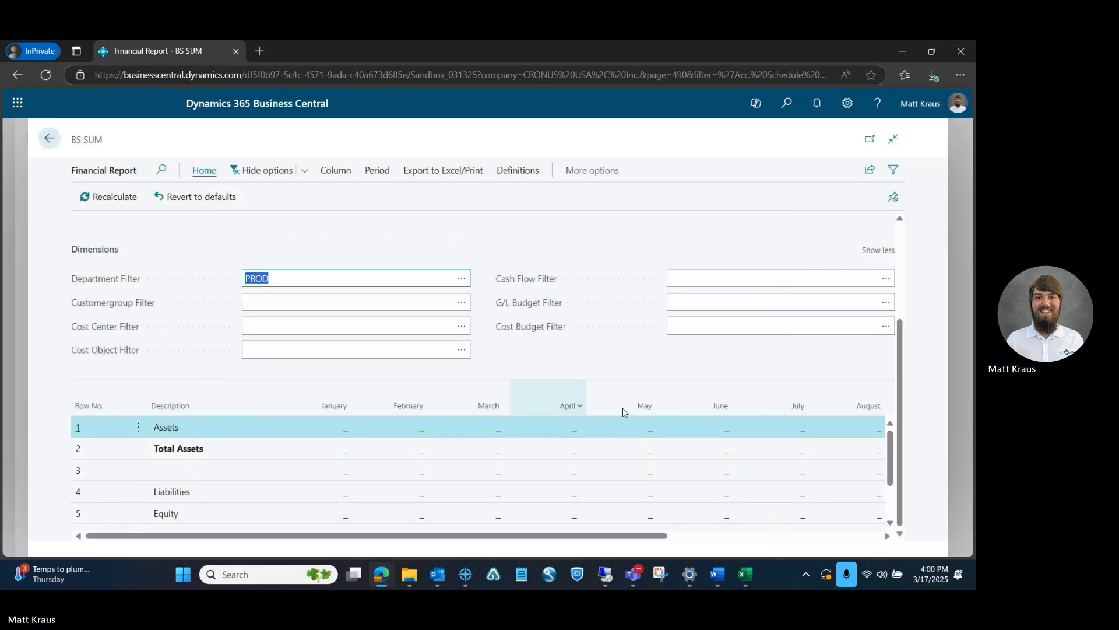
{"action": "mouse_move", "coordinate": [891, 454]}
{"action": "left_mouse_down"}
{"action": "mouse_move", "coordinate": [895, 509]}
{"action": "mouse_move", "coordinate": [892, 438]}
{"action": "left_mouse_up"}
{"action": "left_click", "coordinate": [461, 280]}
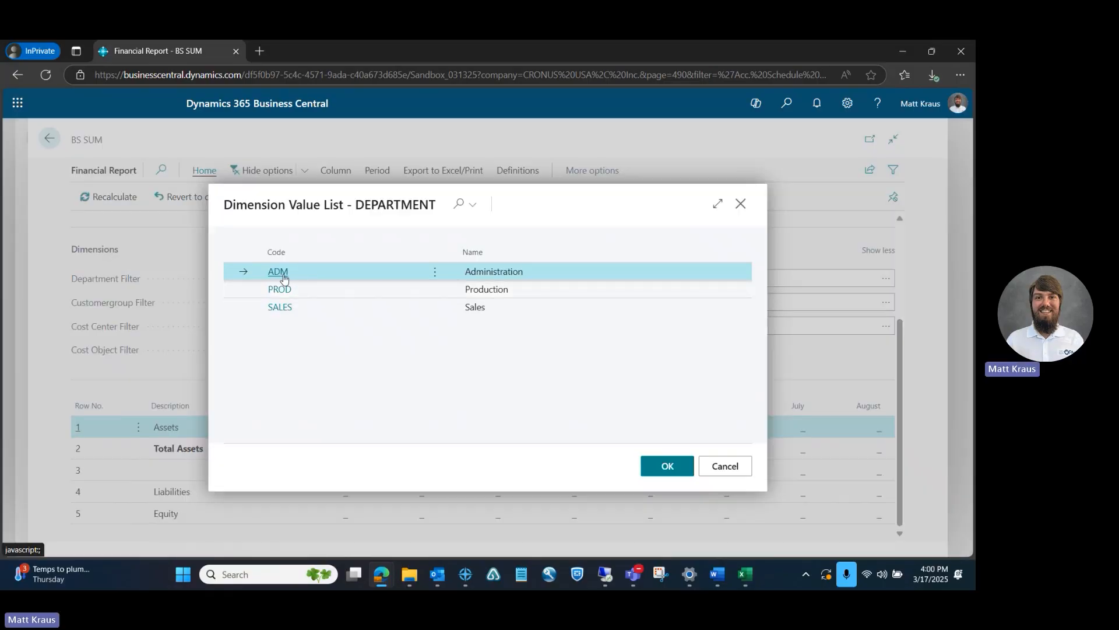
{"action": "left_click", "coordinate": [279, 272]}
Set the Department Filter to SALES and review the balance sheet rows and monthly columns
{"action": "left_click", "coordinate": [462, 279]}
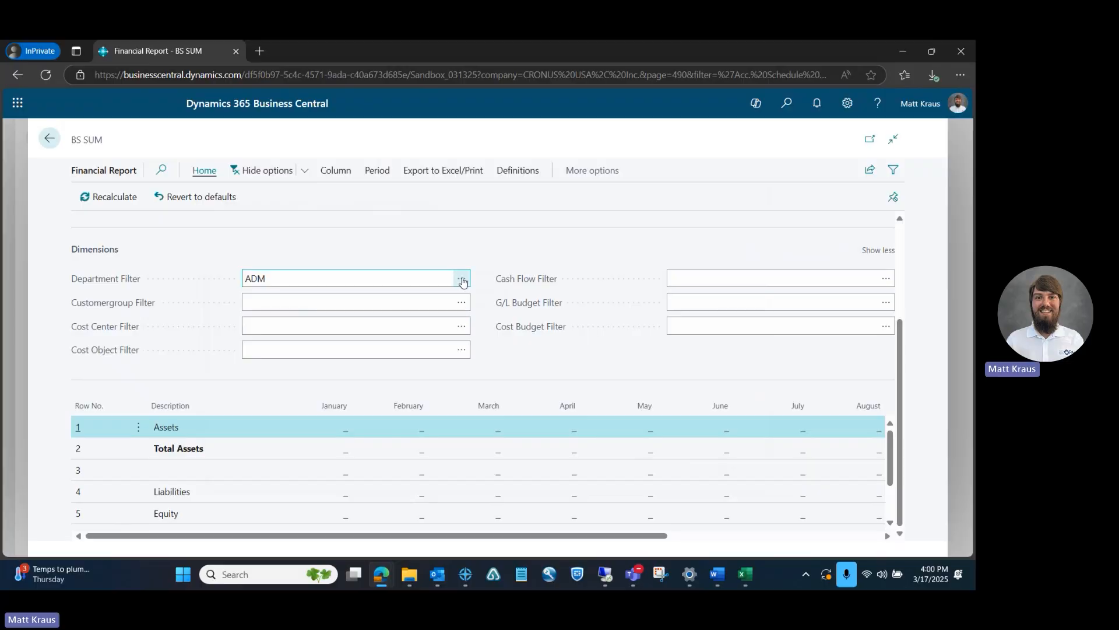
{"action": "left_click", "coordinate": [280, 308]}
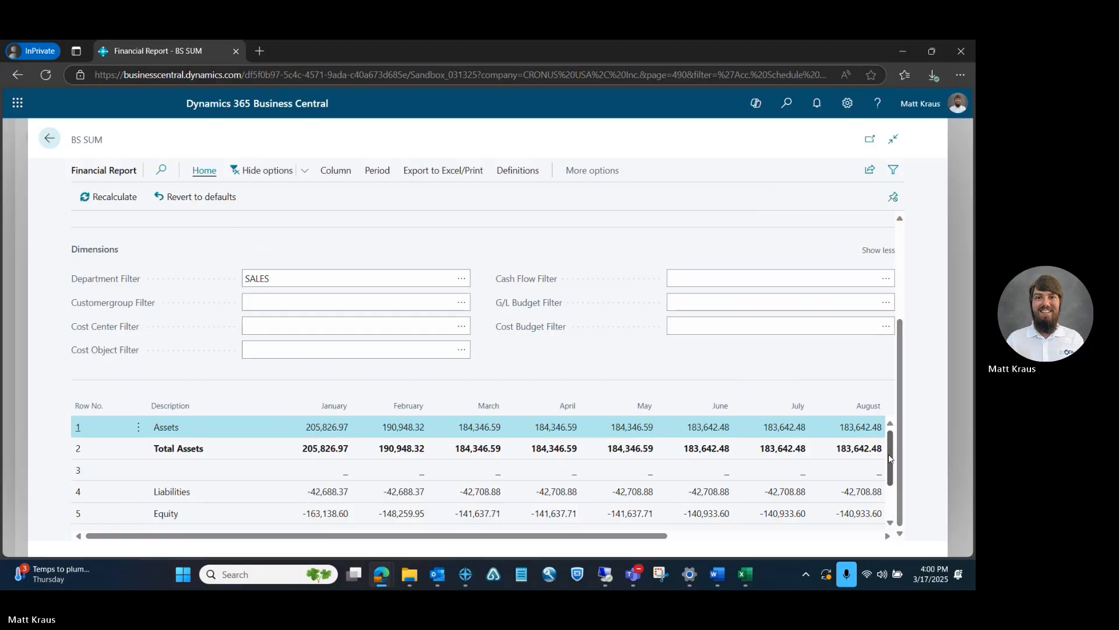
{"action": "left_click_drag", "start_coordinate": [890, 449], "coordinate": [890, 425]}
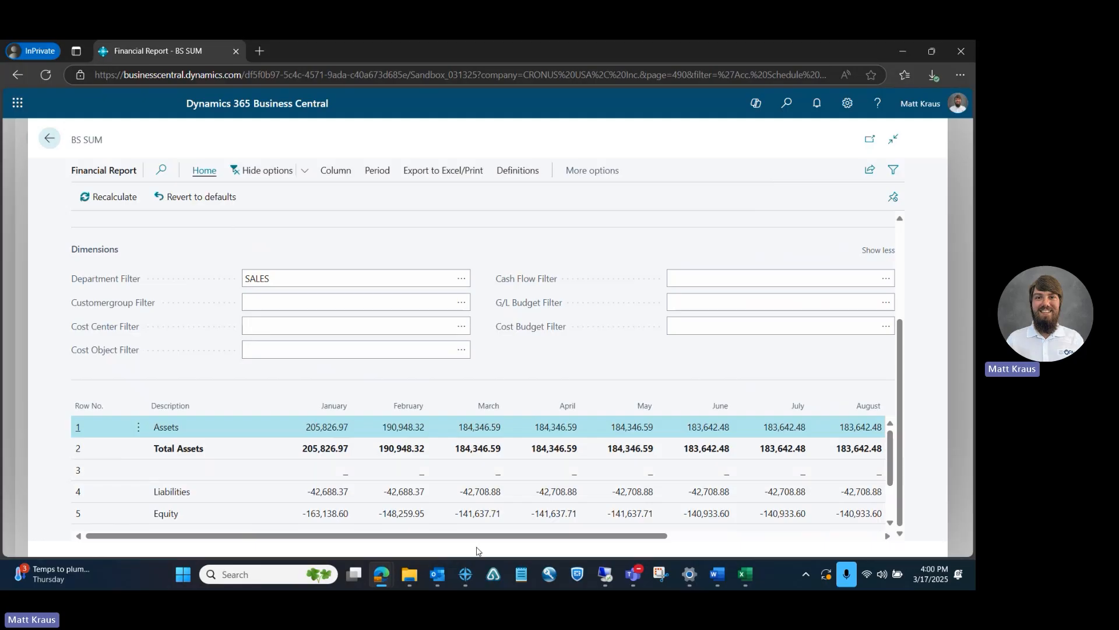
{"action": "left_click_drag", "start_coordinate": [500, 536], "coordinate": [364, 536]}
Examine the file types offered for sending the BS SUM report to a file, and leave without exporting
{"action": "left_click", "coordinate": [433, 173]}
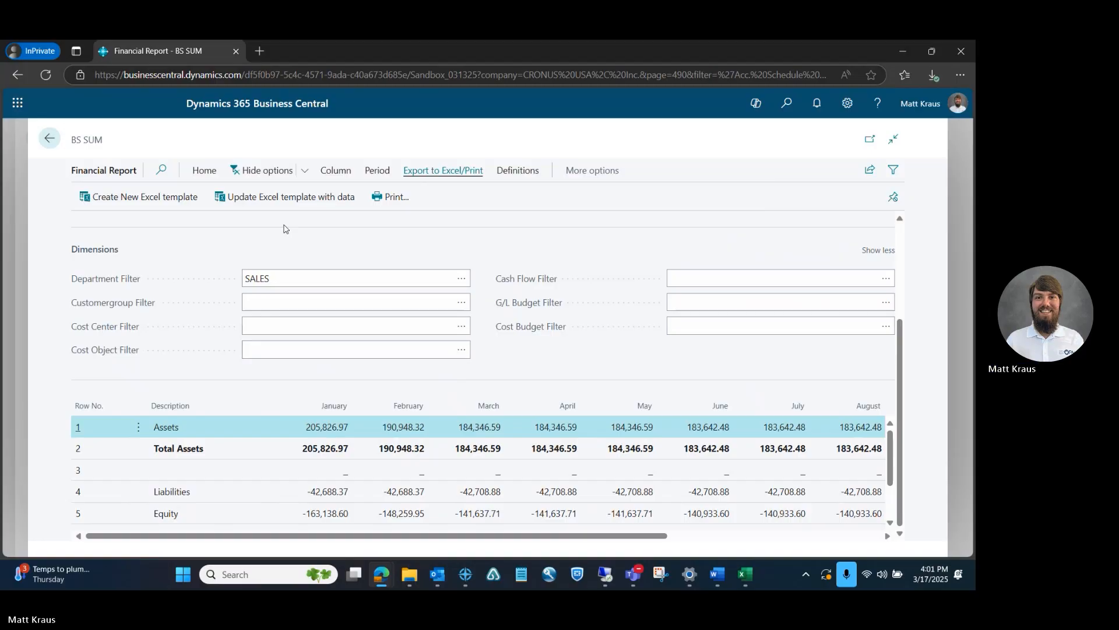
{"action": "left_click", "coordinate": [390, 197]}
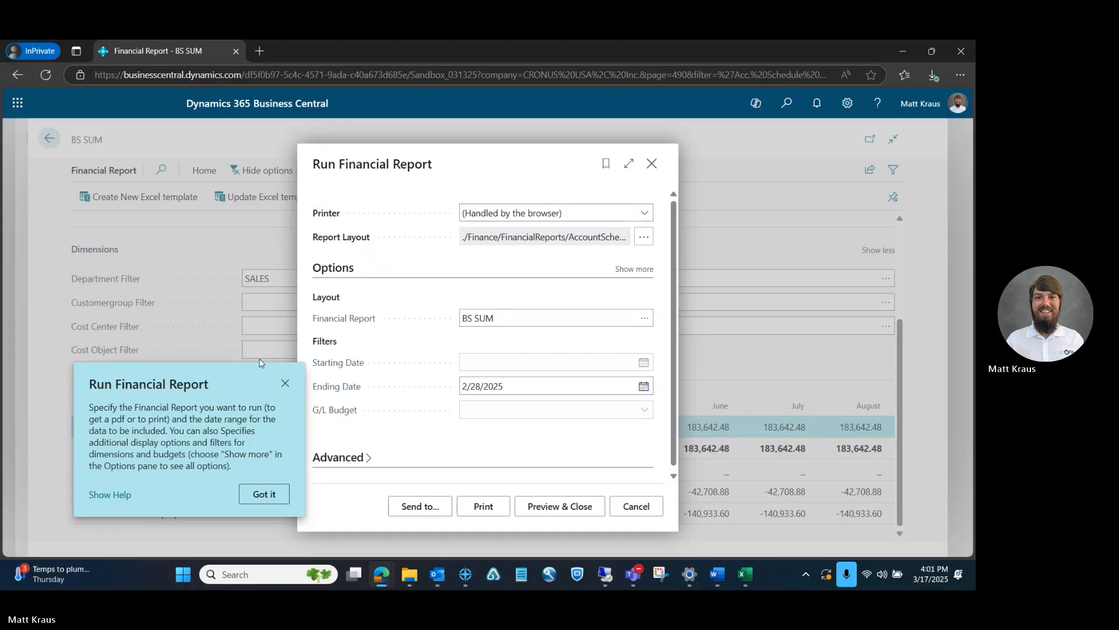
{"action": "left_click", "coordinate": [430, 506]}
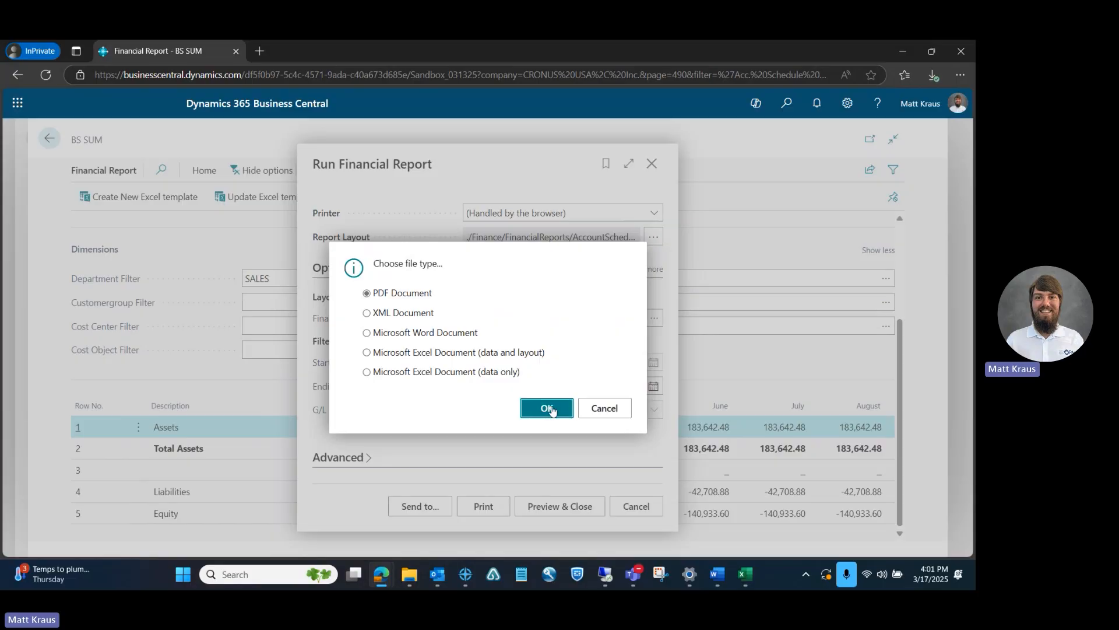
{"action": "left_click", "coordinate": [605, 410]}
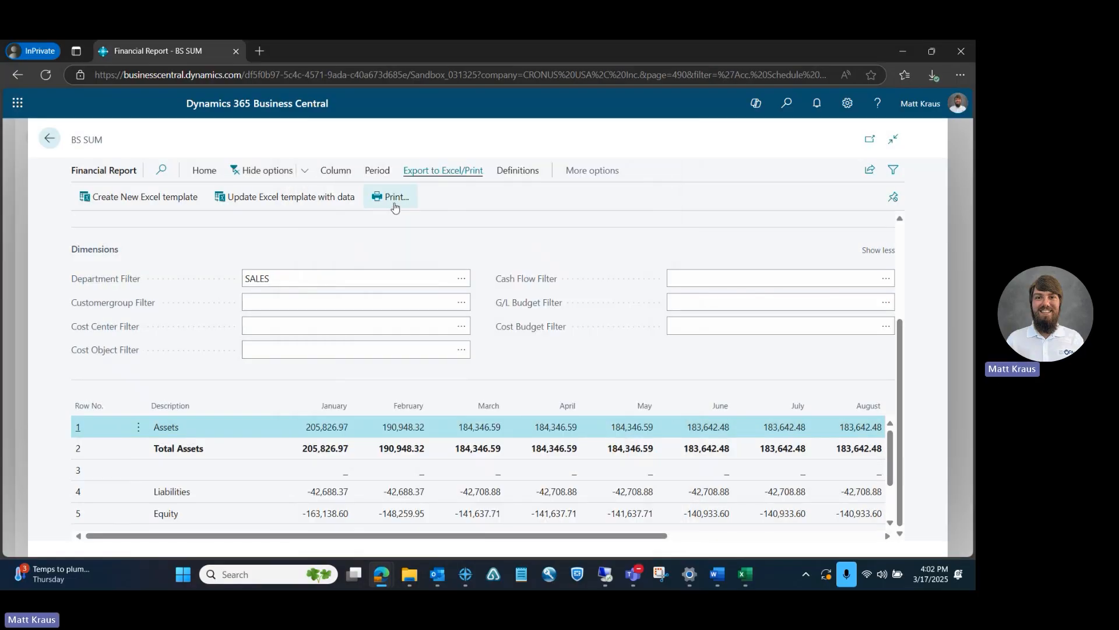
Preview the printed BS SUM report, look through both pages and close the preview
{"action": "left_click", "coordinate": [379, 208]}
{"action": "left_click", "coordinate": [538, 502]}
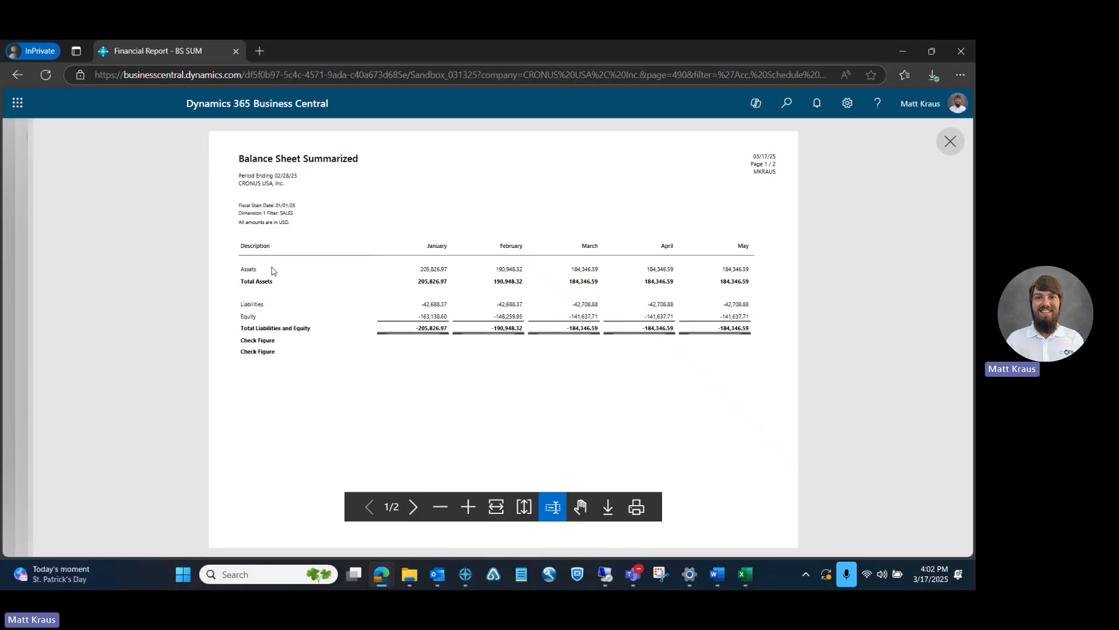
{"action": "left_click", "coordinate": [415, 507]}
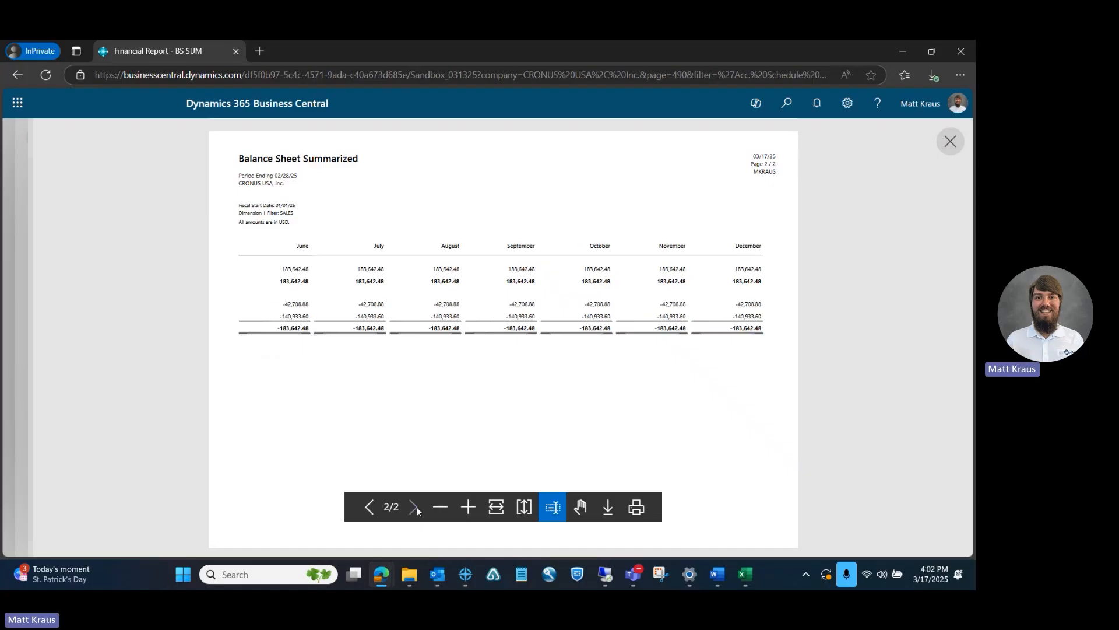
{"action": "left_click", "coordinate": [369, 507]}
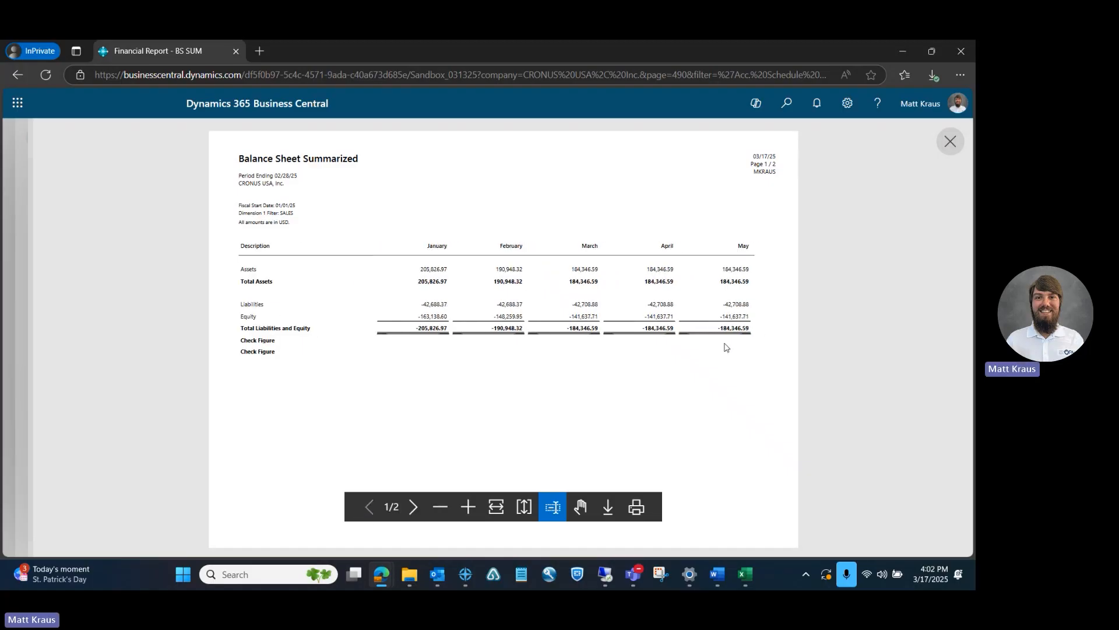
{"action": "left_click", "coordinate": [950, 142]}
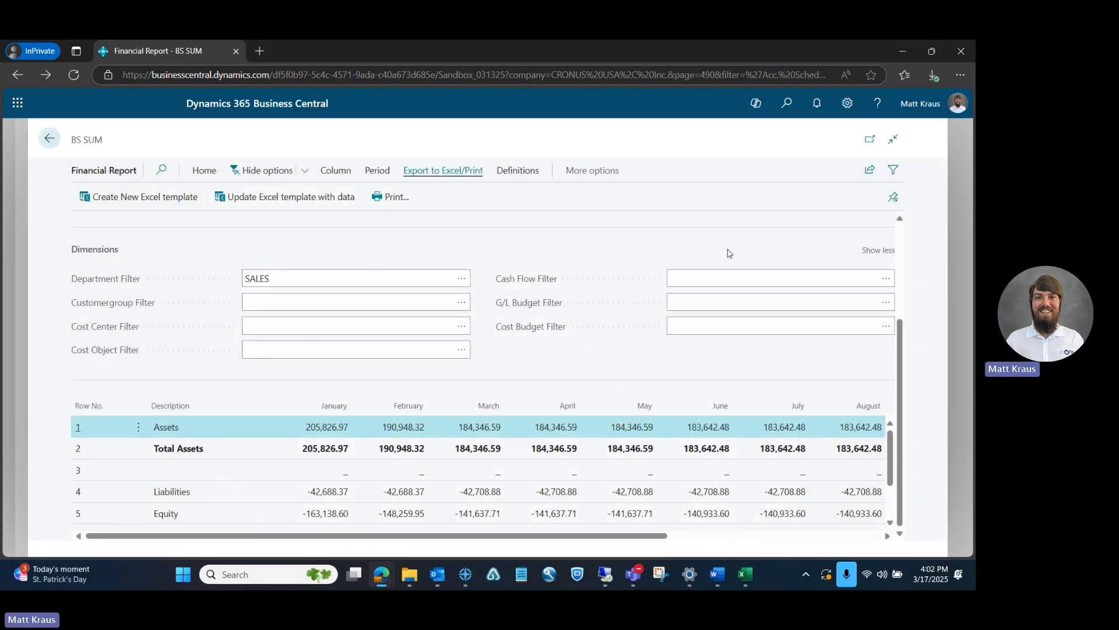
Open the BS DET report from the Financial Reports list and set its Department Filter to SALES
{"action": "left_click", "coordinate": [49, 138]}
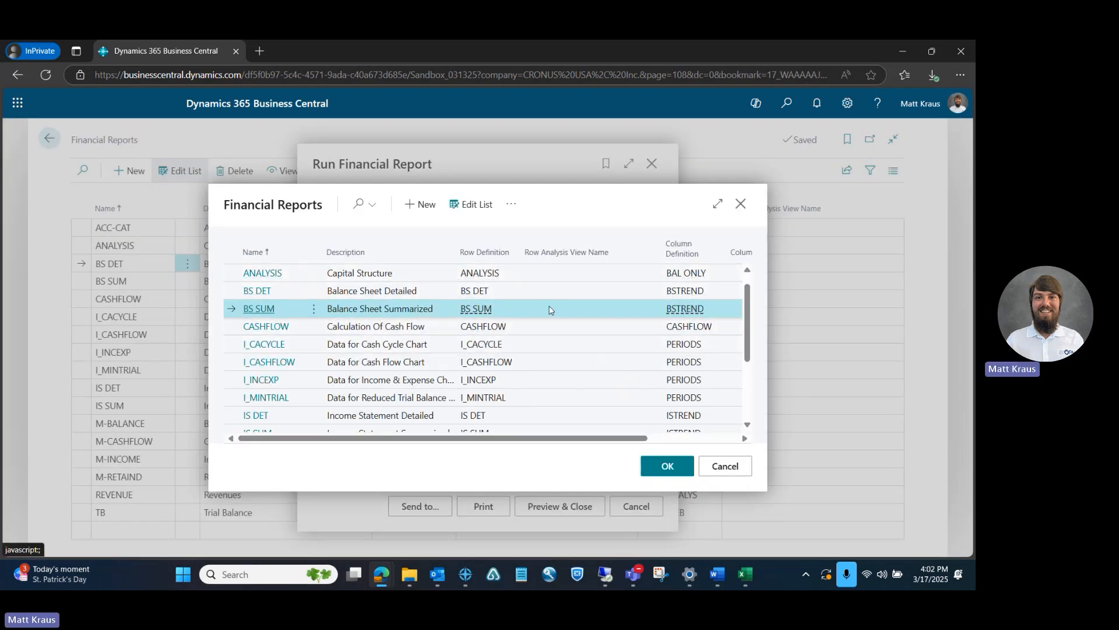
{"action": "left_click", "coordinate": [240, 290]}
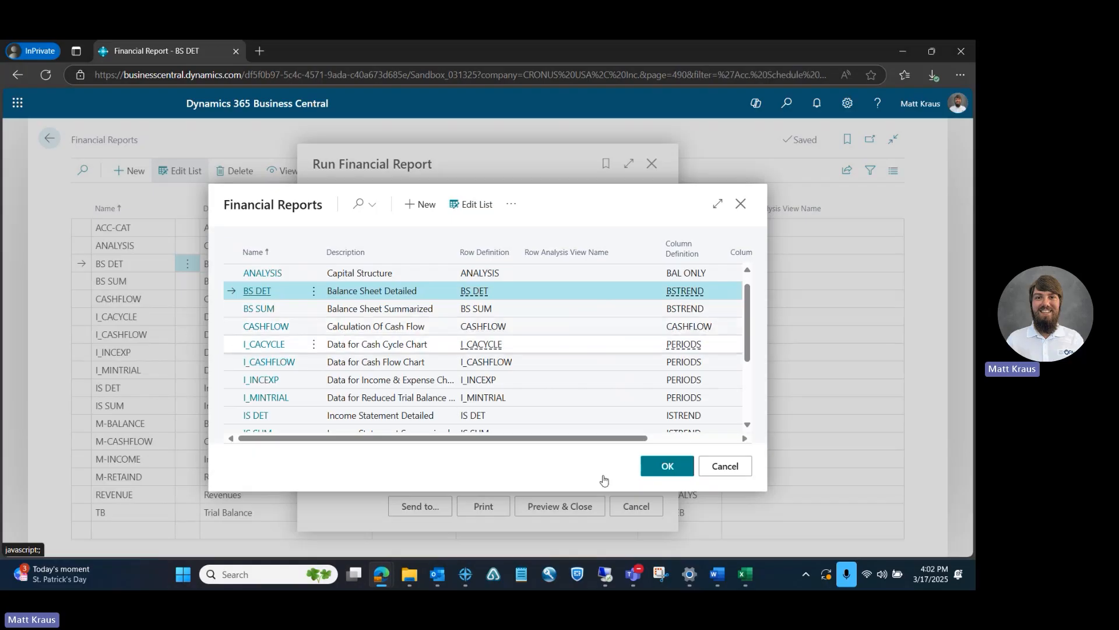
{"action": "left_click", "coordinate": [665, 465]}
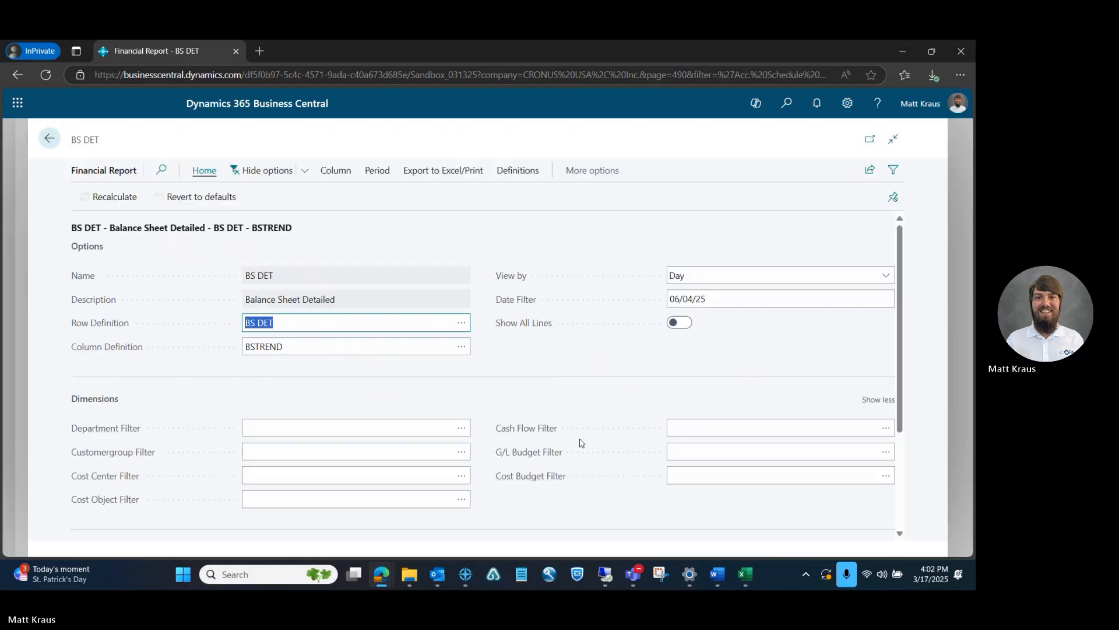
{"action": "left_click", "coordinate": [461, 428]}
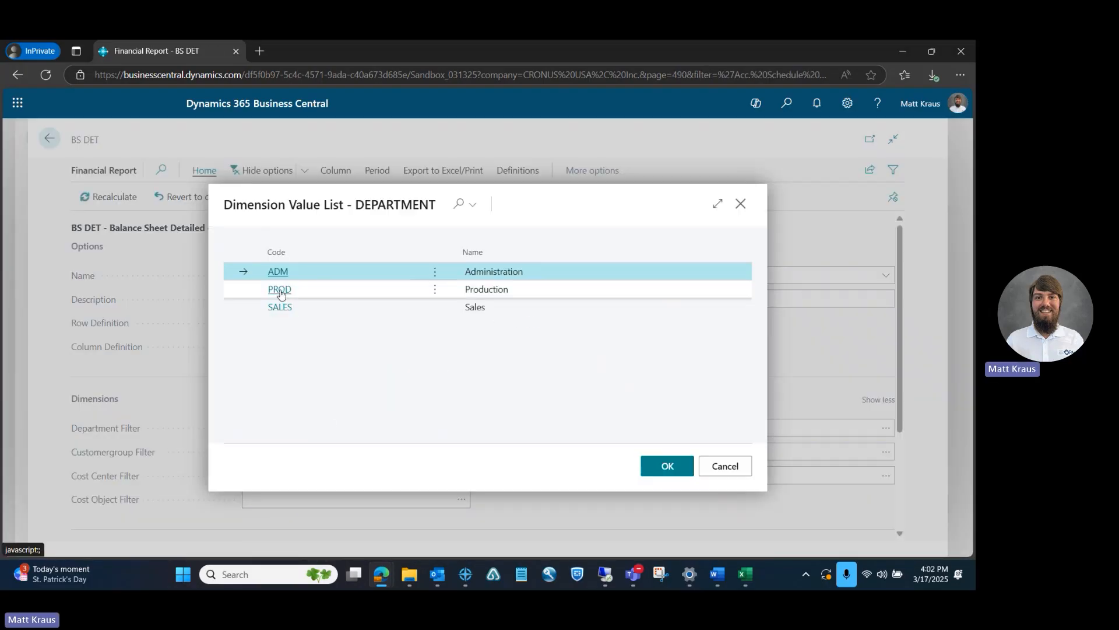
{"action": "left_click", "coordinate": [280, 307]}
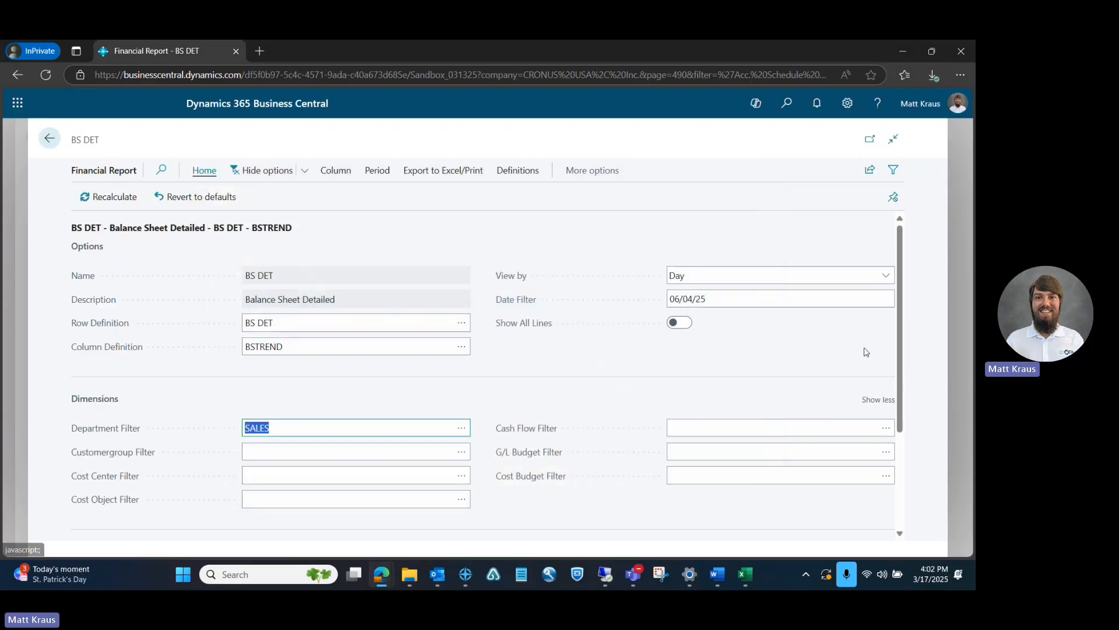
{"action": "left_click_drag", "start_coordinate": [897, 324], "coordinate": [894, 426]}
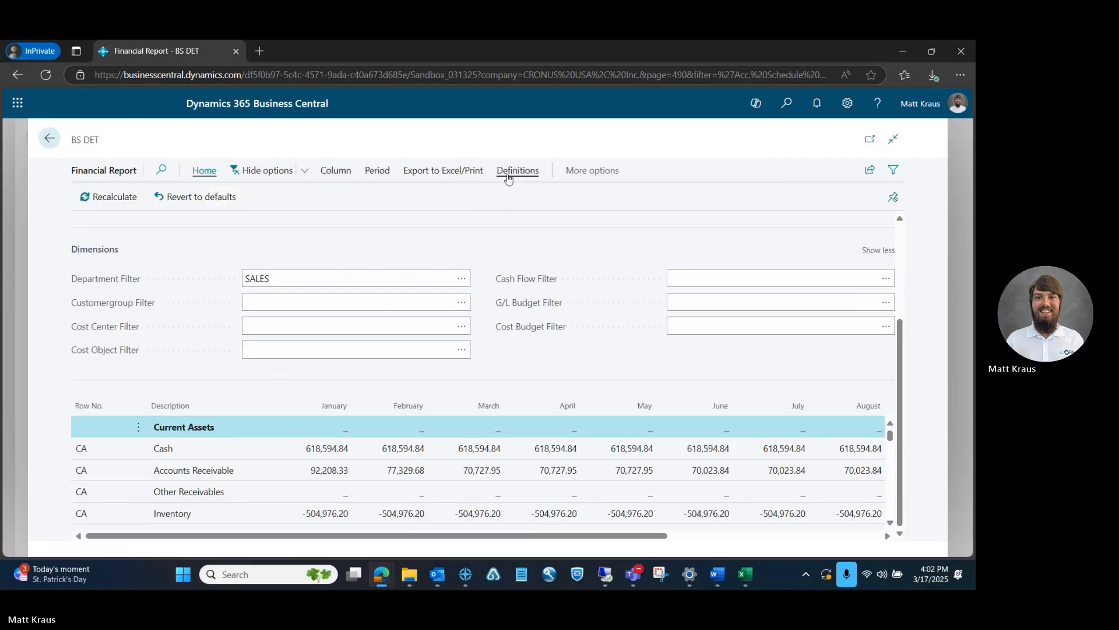
Preview the printed BS DET report, look through all four pages and close the preview
{"action": "left_click", "coordinate": [415, 172]}
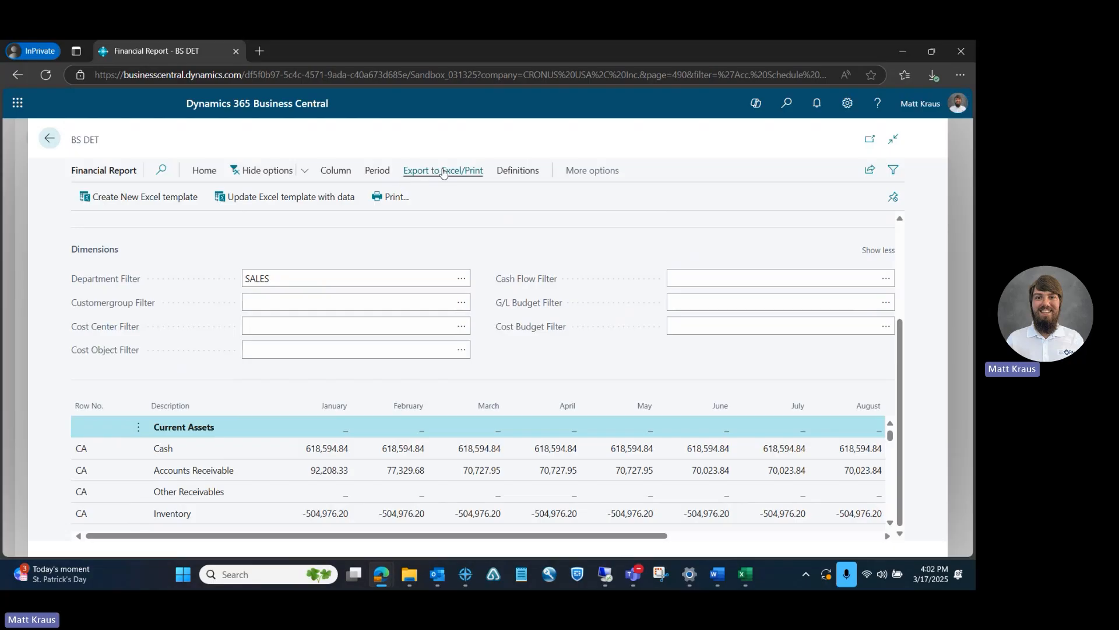
{"action": "left_click", "coordinate": [399, 200]}
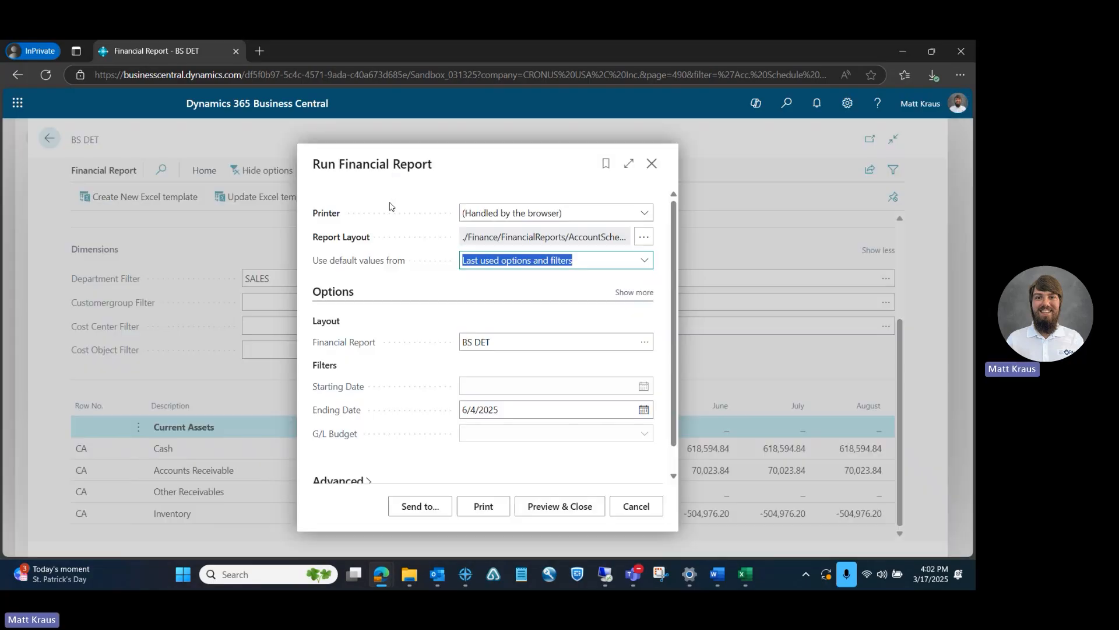
{"action": "left_click", "coordinate": [558, 511]}
{"action": "left_click", "coordinate": [283, 383]}
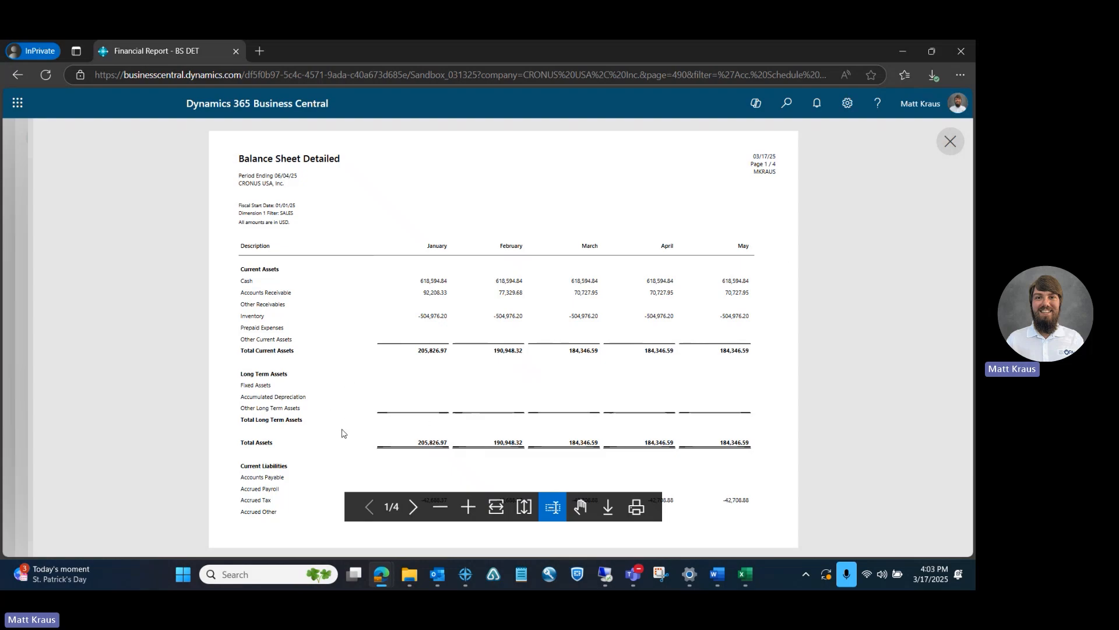
{"action": "left_click", "coordinate": [413, 508]}
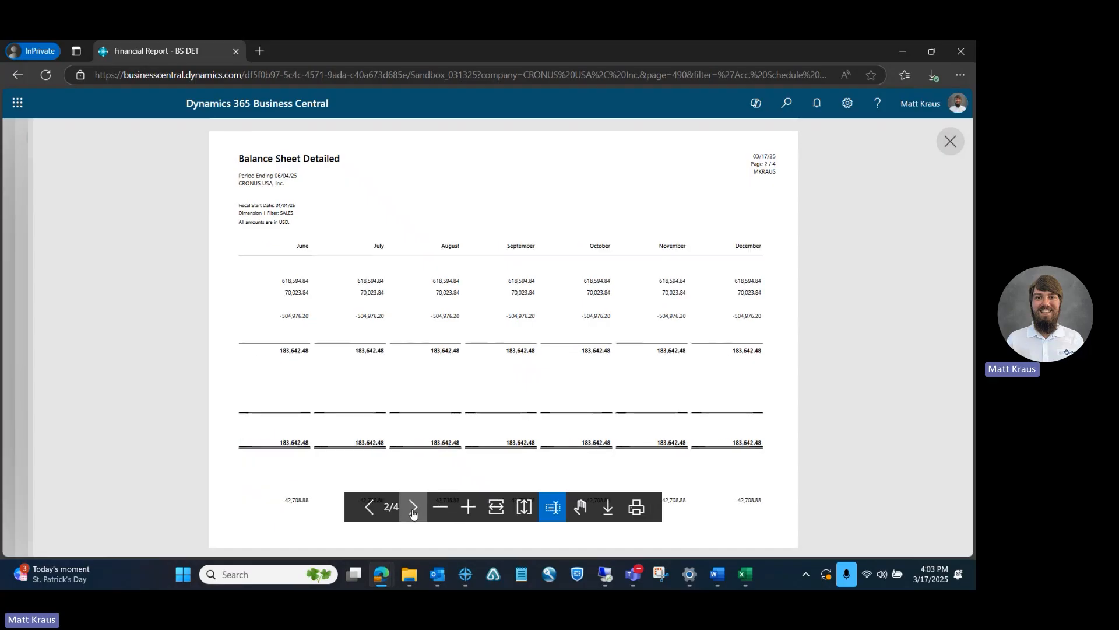
{"action": "left_click", "coordinate": [413, 508]}
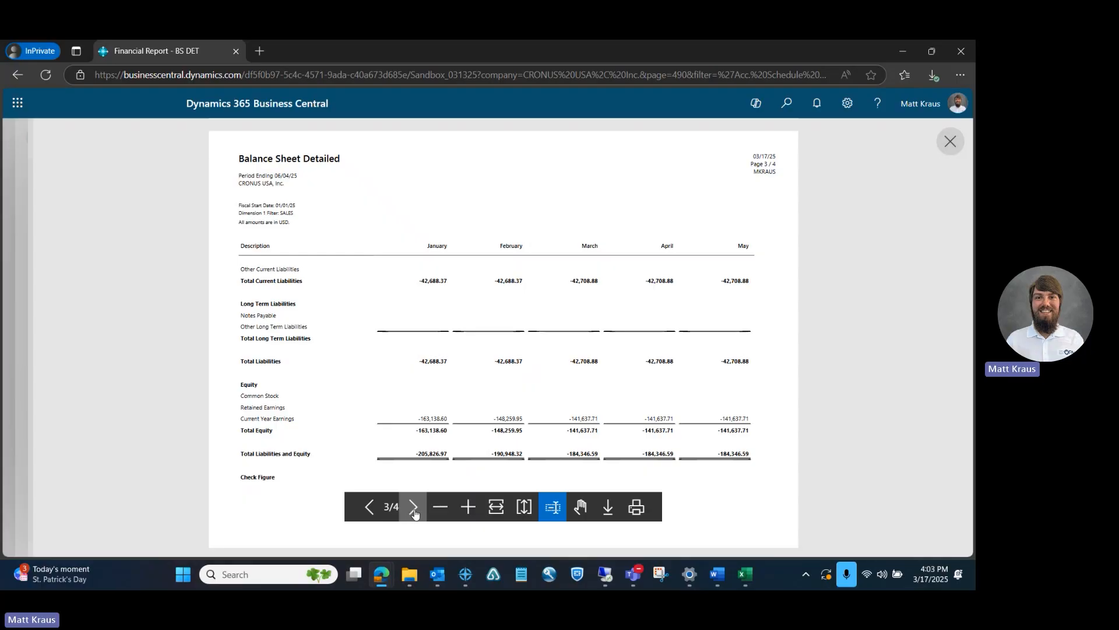
{"action": "left_click", "coordinate": [414, 510]}
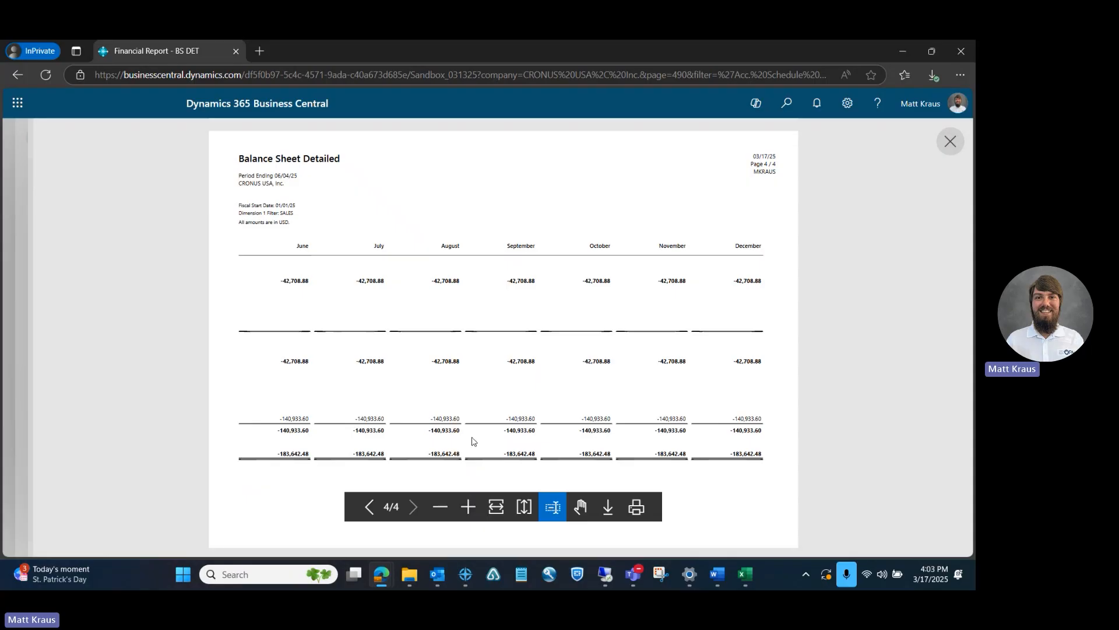
{"action": "left_click", "coordinate": [949, 141]}
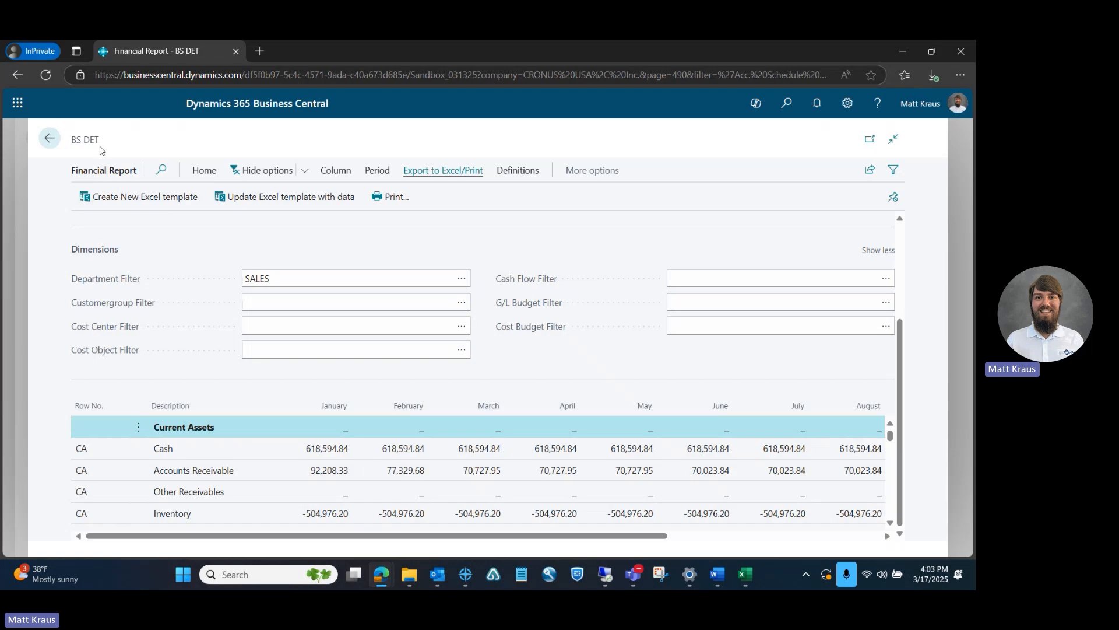
Open the IS DET report from the Financial Reports list and review its revenue rows by month
{"action": "left_click", "coordinate": [54, 141]}
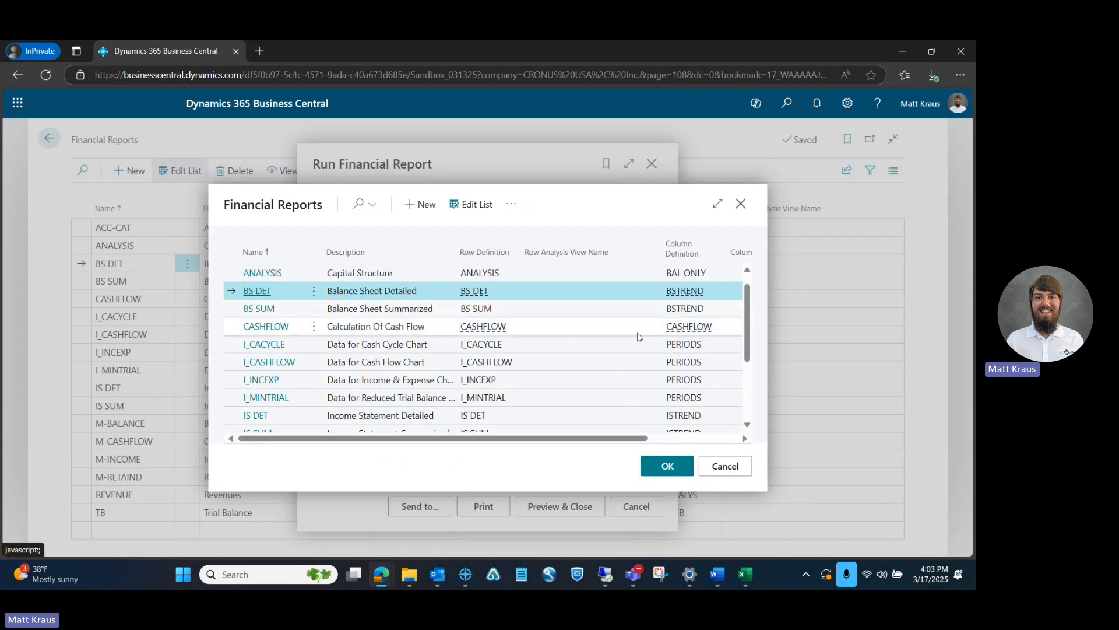
{"action": "left_click", "coordinate": [257, 416]}
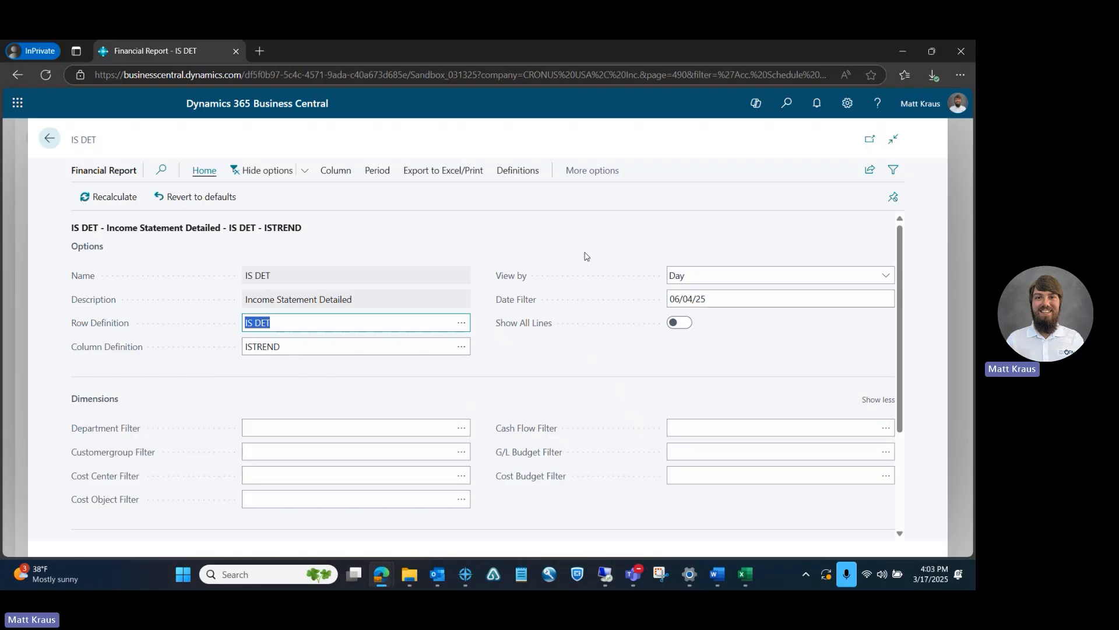
{"action": "scroll", "coordinate": [896, 285], "scroll_direction": "down", "scroll_amount": 3}
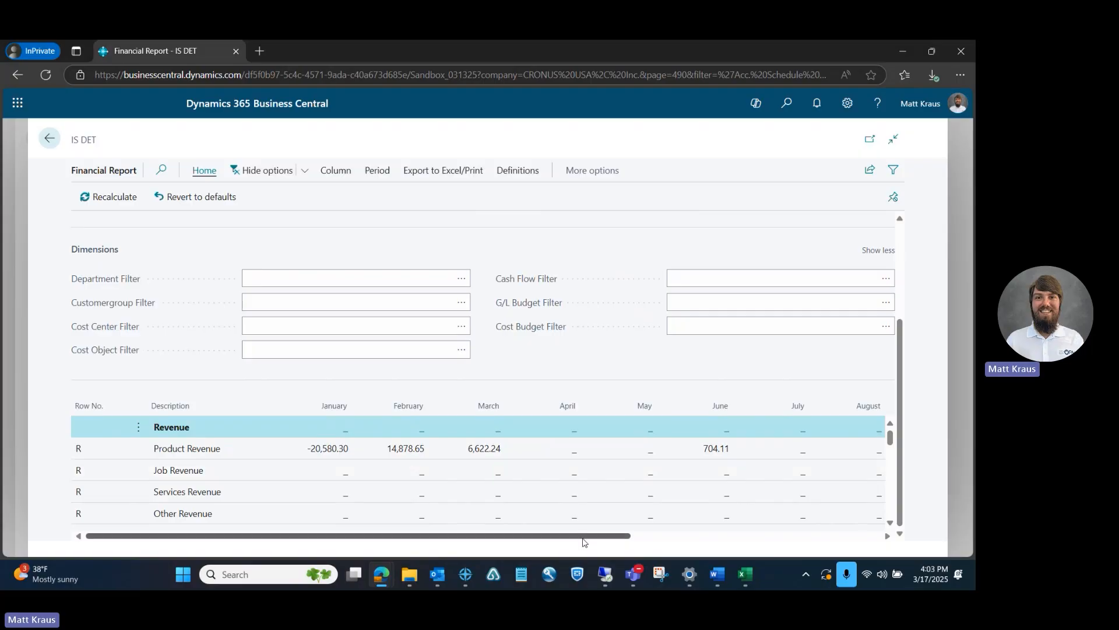
{"action": "left_click_drag", "start_coordinate": [586, 536], "coordinate": [543, 539]}
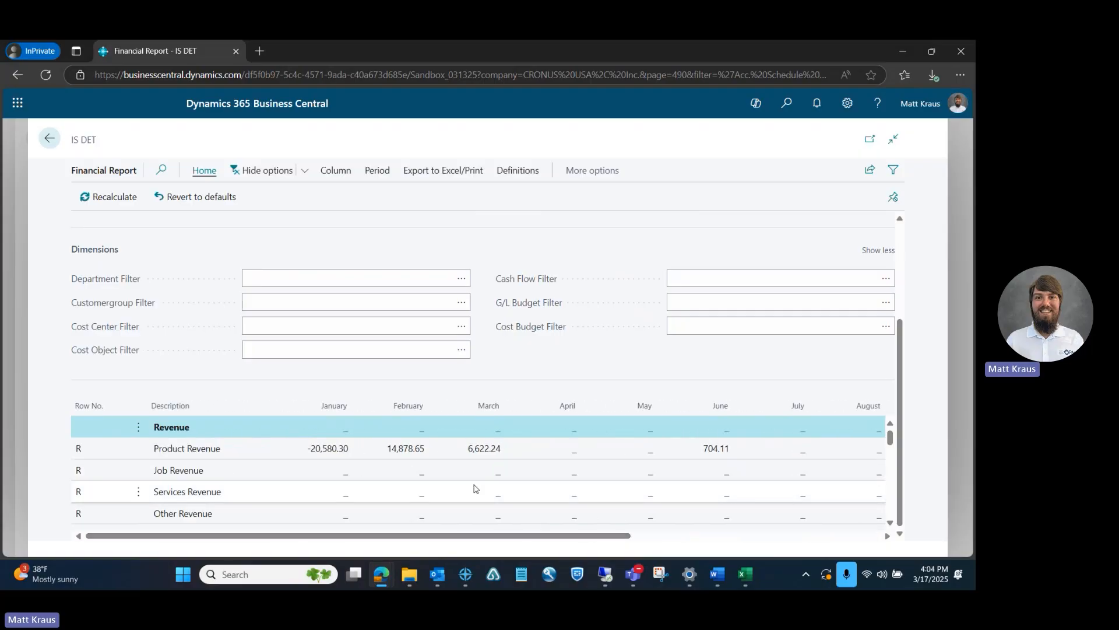
{"action": "left_click", "coordinate": [446, 450]}
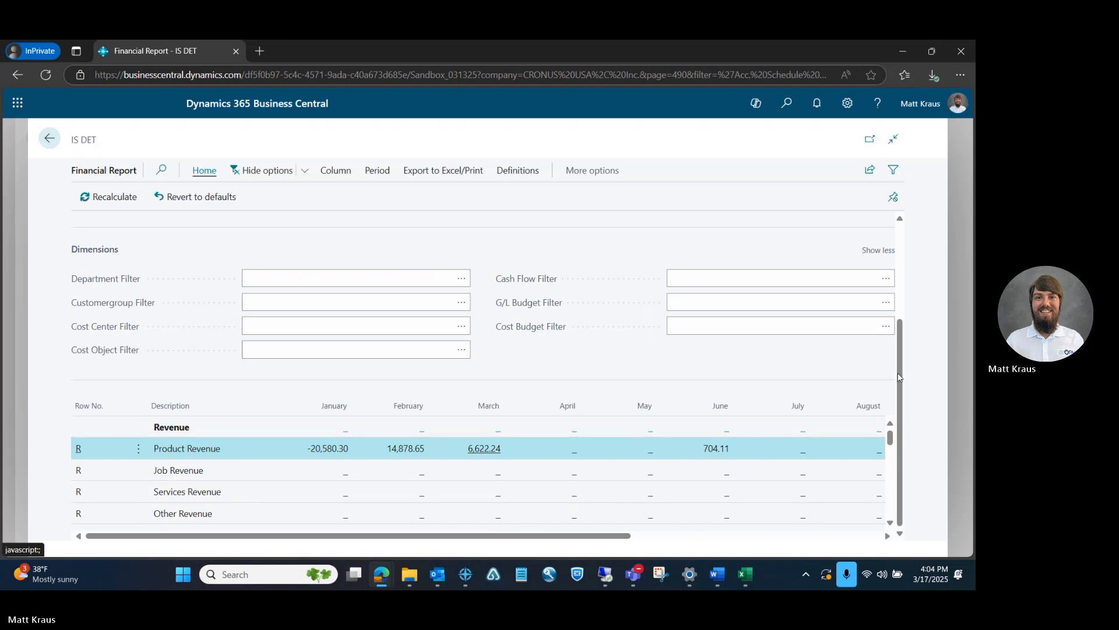
{"action": "left_click_drag", "start_coordinate": [901, 378], "coordinate": [895, 408]}
Preview the printed IS DET report and page through the income statement to its last page
{"action": "left_click", "coordinate": [452, 172]}
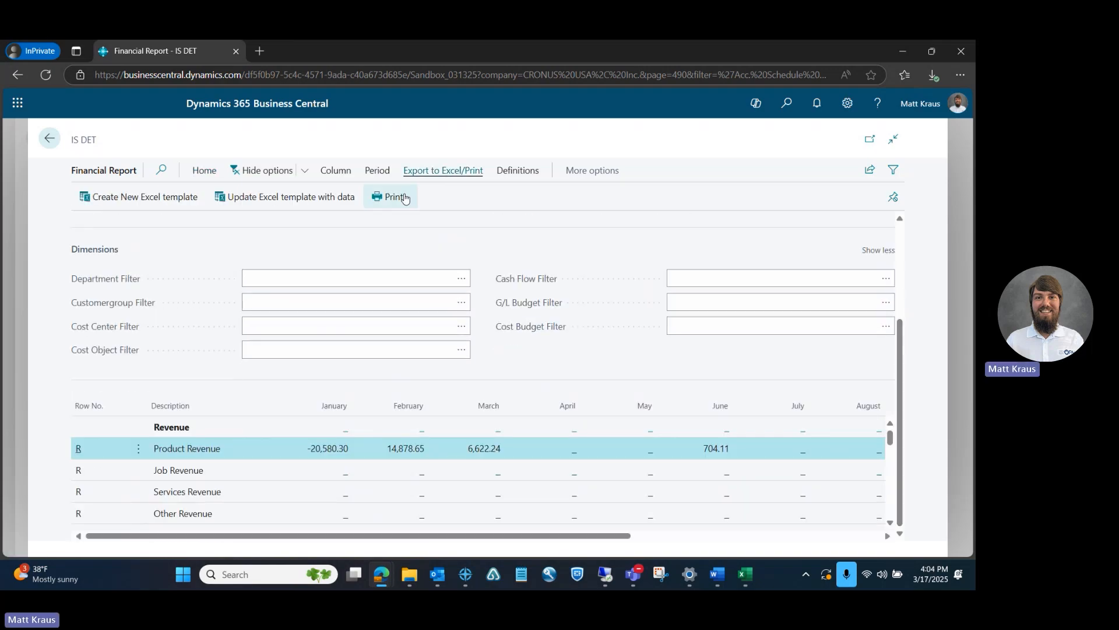
{"action": "left_click", "coordinate": [397, 201]}
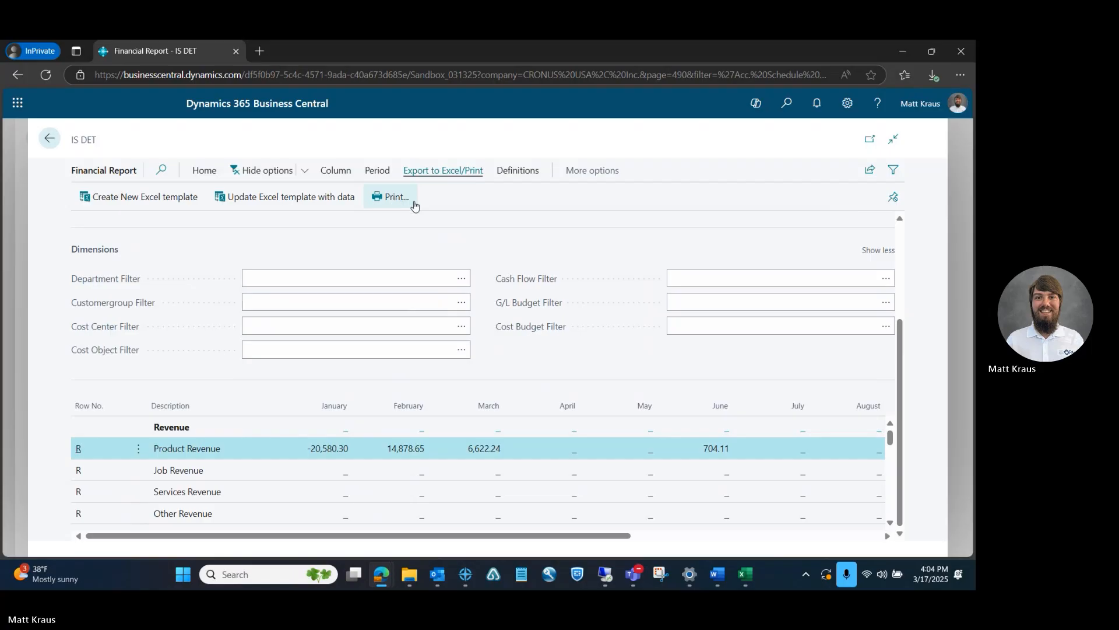
{"action": "left_click", "coordinate": [533, 505]}
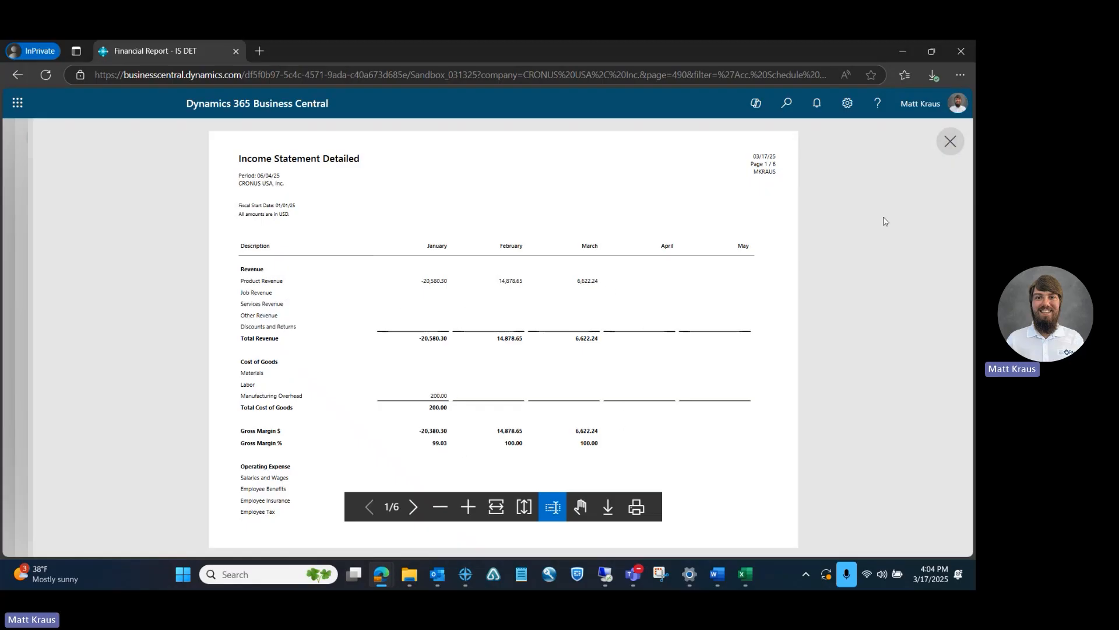
{"action": "left_click", "coordinate": [415, 508]}
{"action": "left_click", "coordinate": [417, 512]}
{"action": "left_click", "coordinate": [417, 511]}
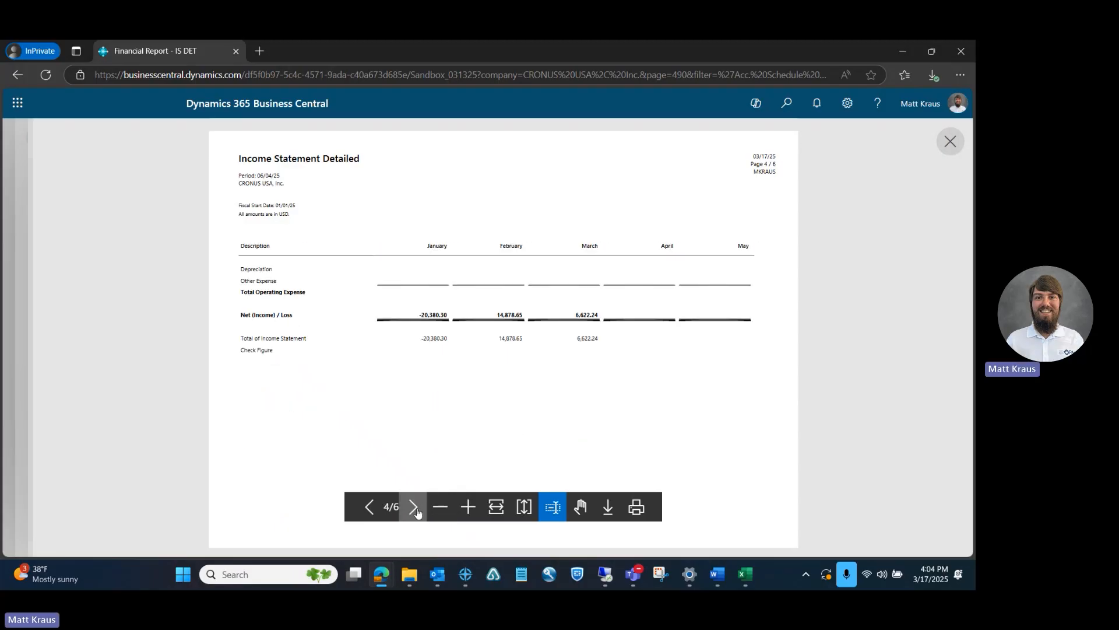
{"action": "left_click", "coordinate": [417, 511]}
{"action": "left_click", "coordinate": [416, 510]}
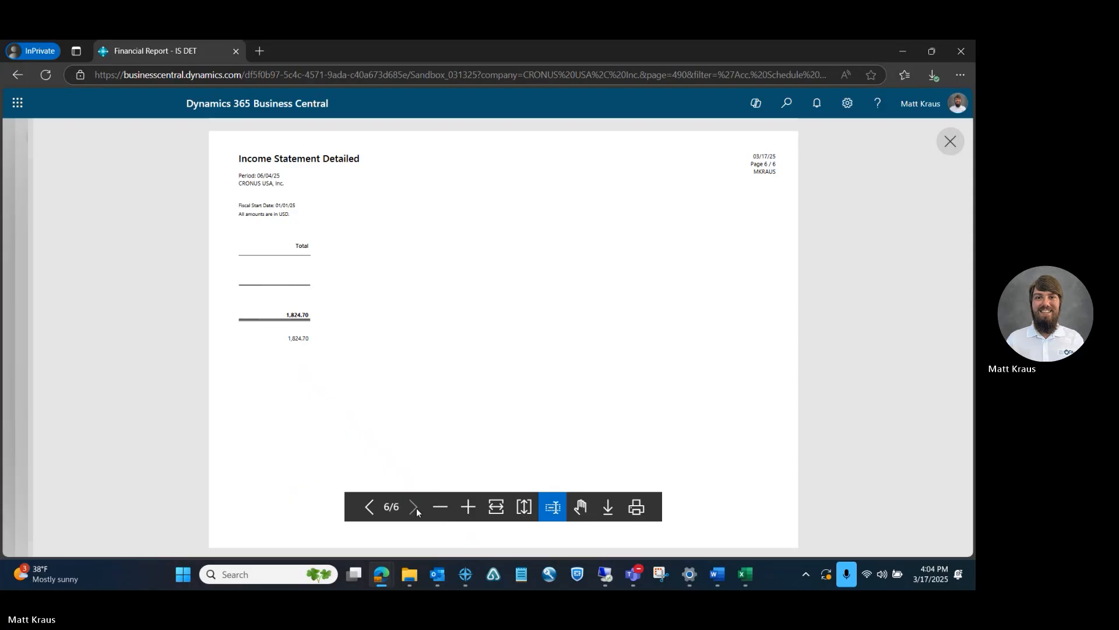
Page back to the first page of the income statement preview, review it and close the preview
{"action": "left_click", "coordinate": [369, 508]}
{"action": "left_click", "coordinate": [371, 512]}
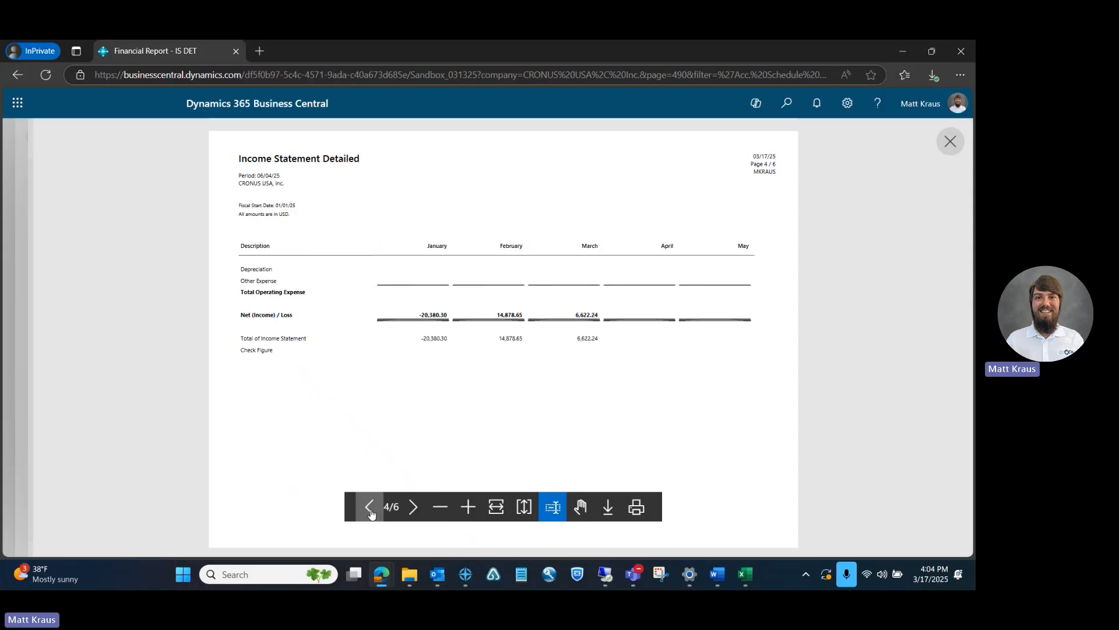
{"action": "left_click", "coordinate": [367, 510]}
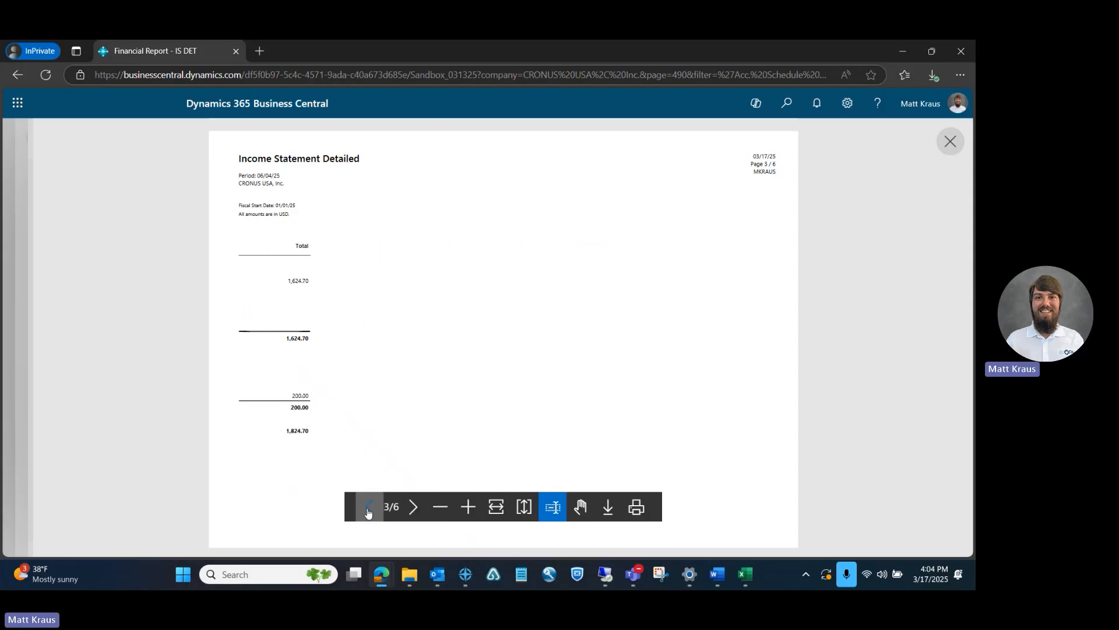
{"action": "left_click", "coordinate": [368, 510]}
{"action": "left_click", "coordinate": [367, 511]}
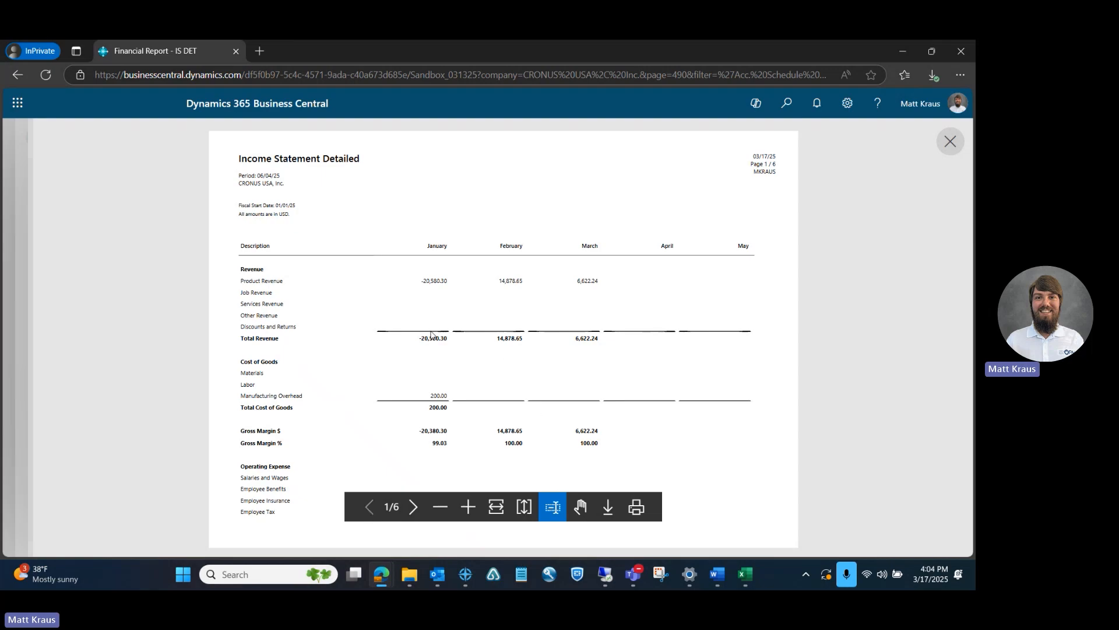
{"action": "left_click", "coordinate": [950, 143]}
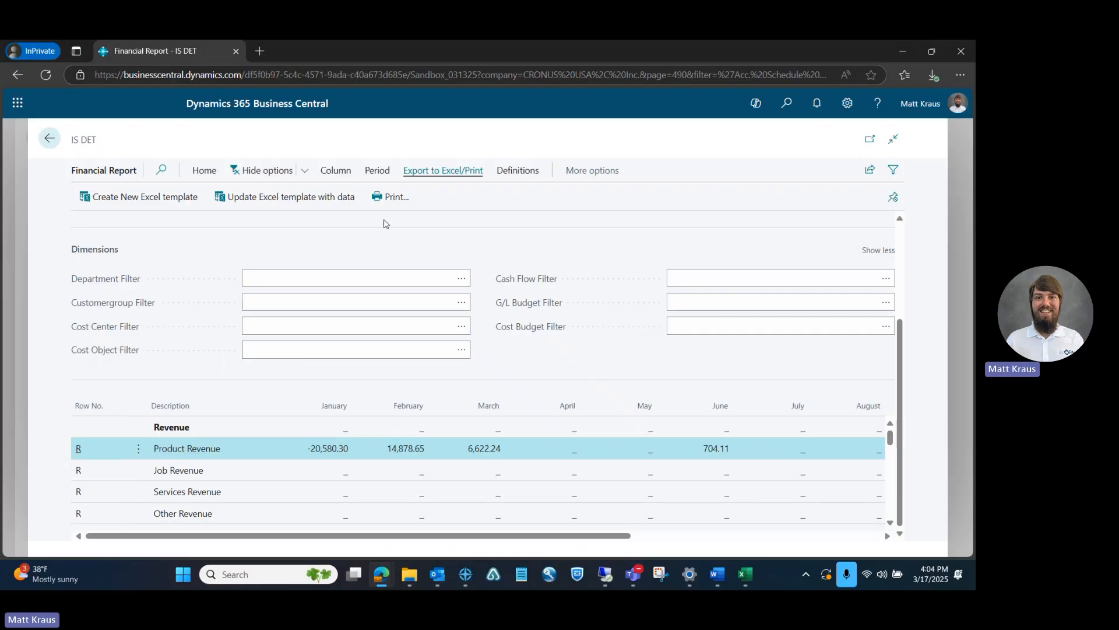
Check the period and column navigation options of the IS DET report and shift the displayed months forward by one column
{"action": "left_click", "coordinate": [376, 176]}
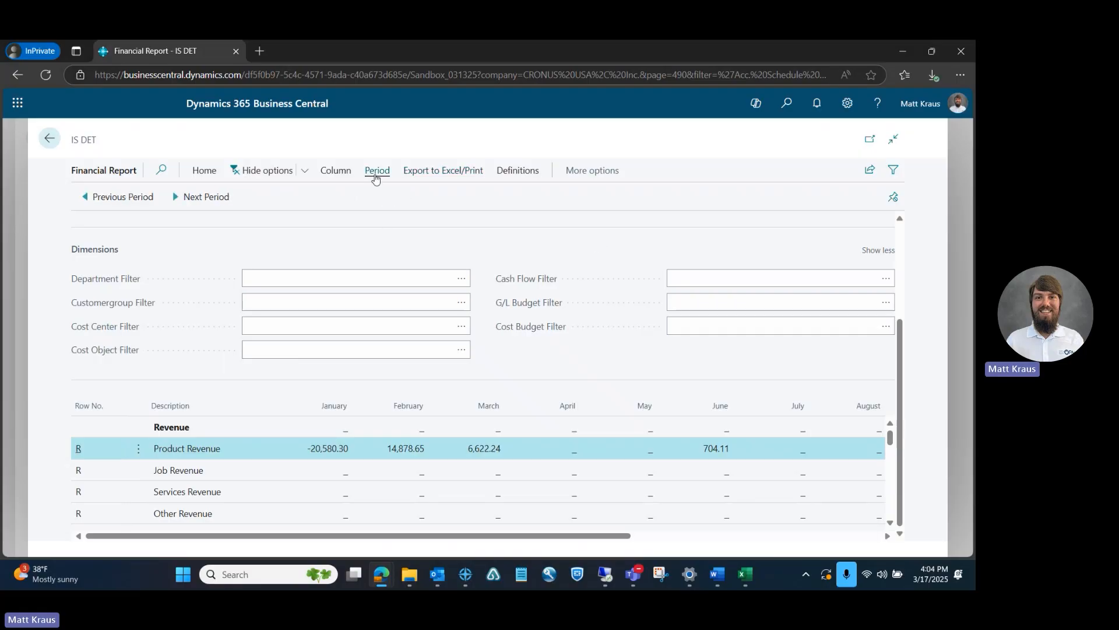
{"action": "left_click", "coordinate": [338, 172]}
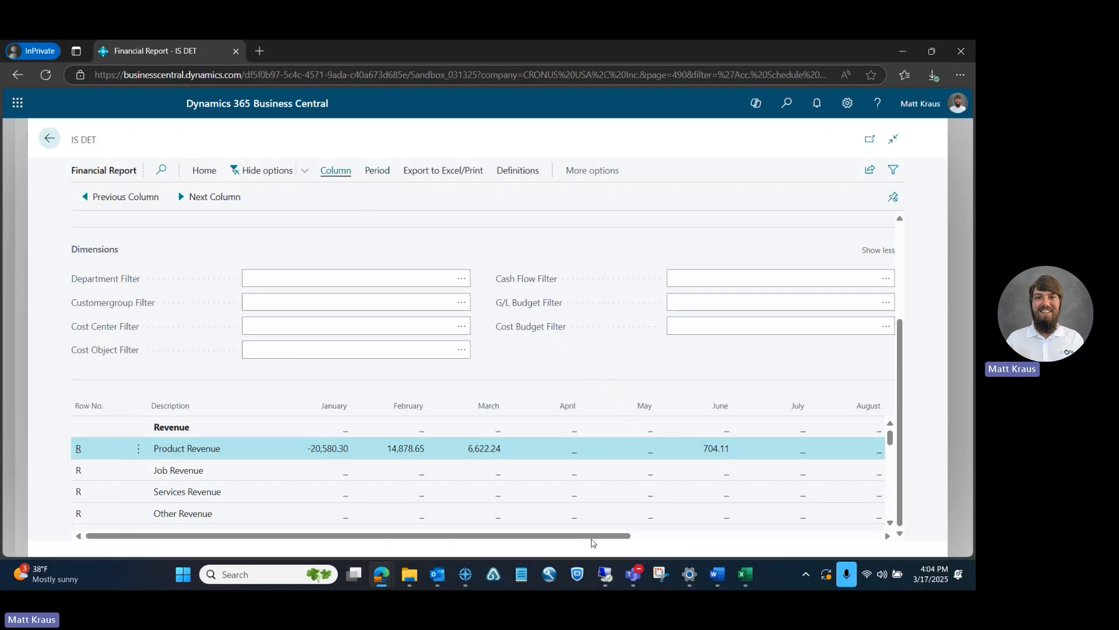
{"action": "left_click", "coordinate": [228, 202]}
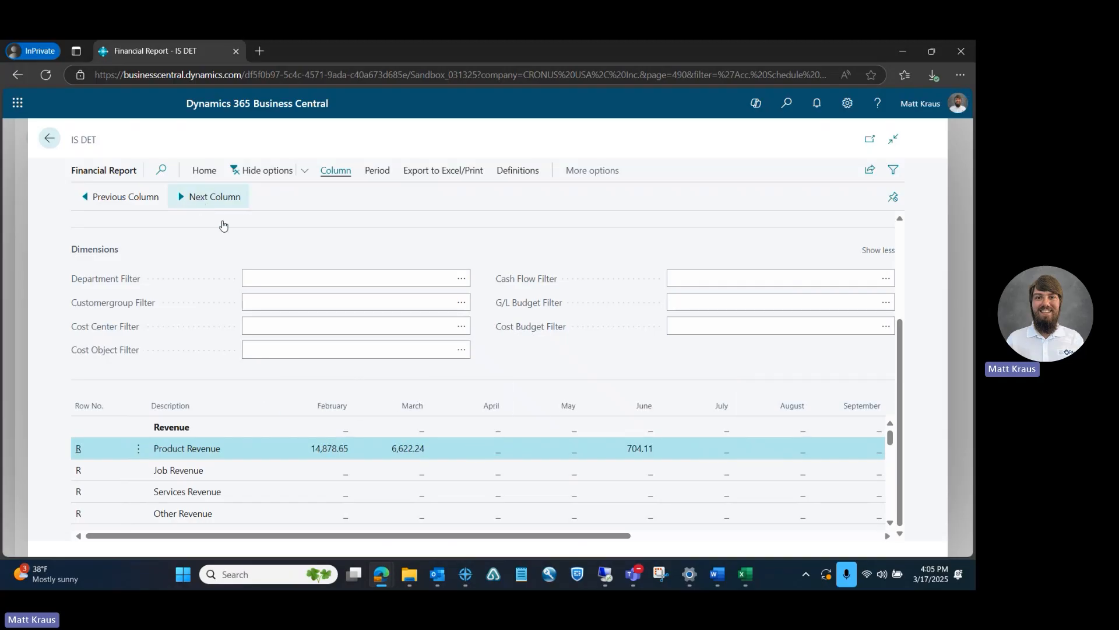
{"action": "left_click_drag", "start_coordinate": [559, 534], "coordinate": [289, 543]}
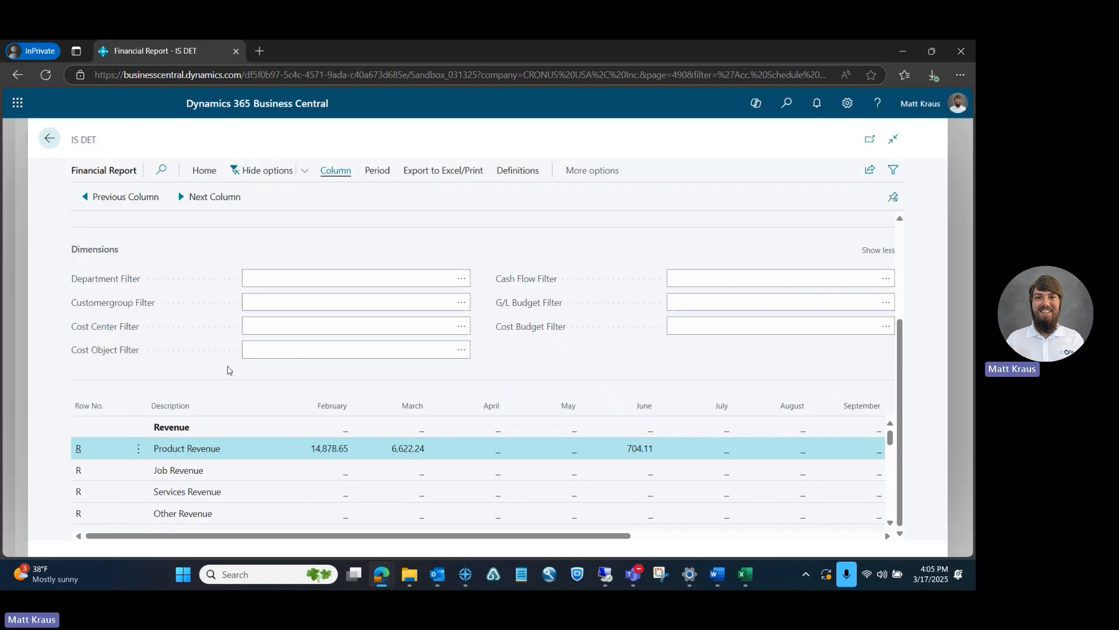
Close the IS DET report, cancel the report selection and the Run Financial Report request, and return to the home page
{"action": "left_click", "coordinate": [49, 138]}
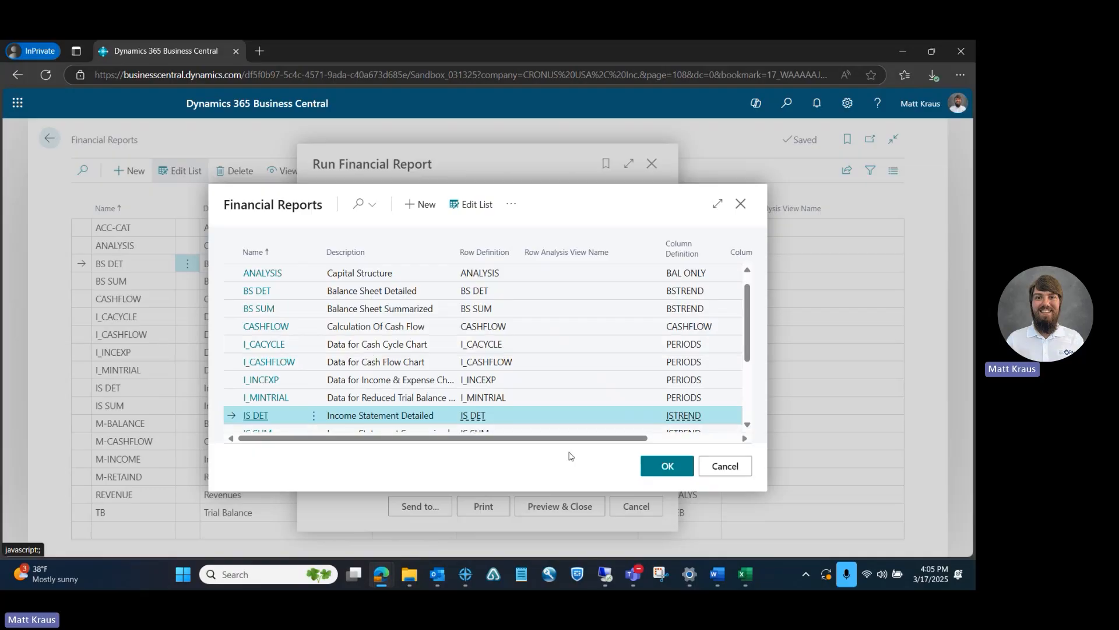
{"action": "left_click", "coordinate": [712, 464]}
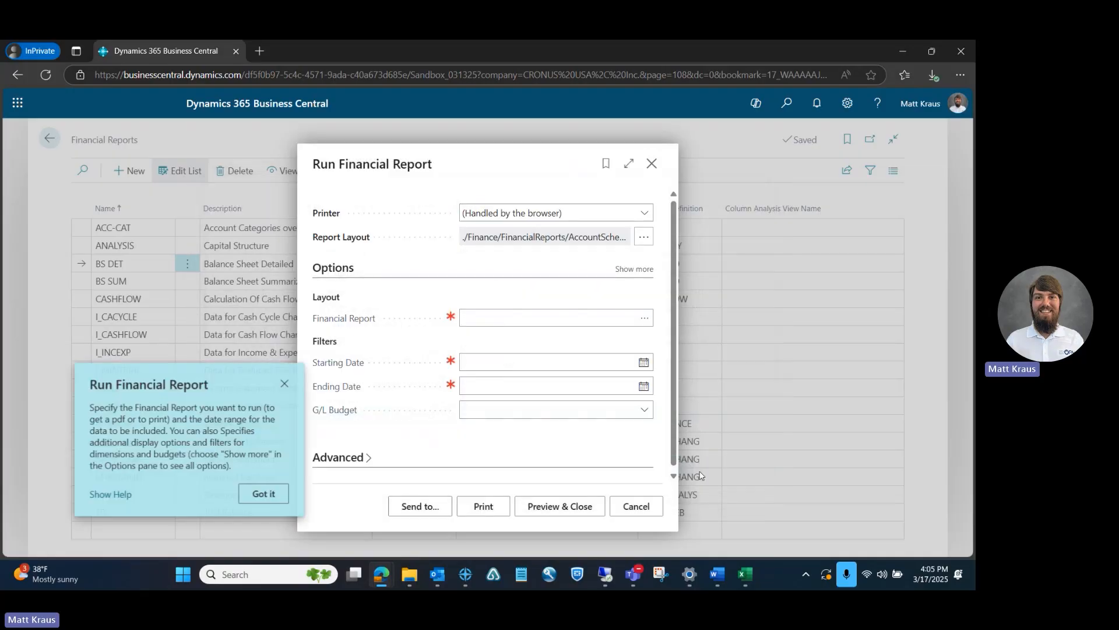
{"action": "left_click", "coordinate": [647, 506]}
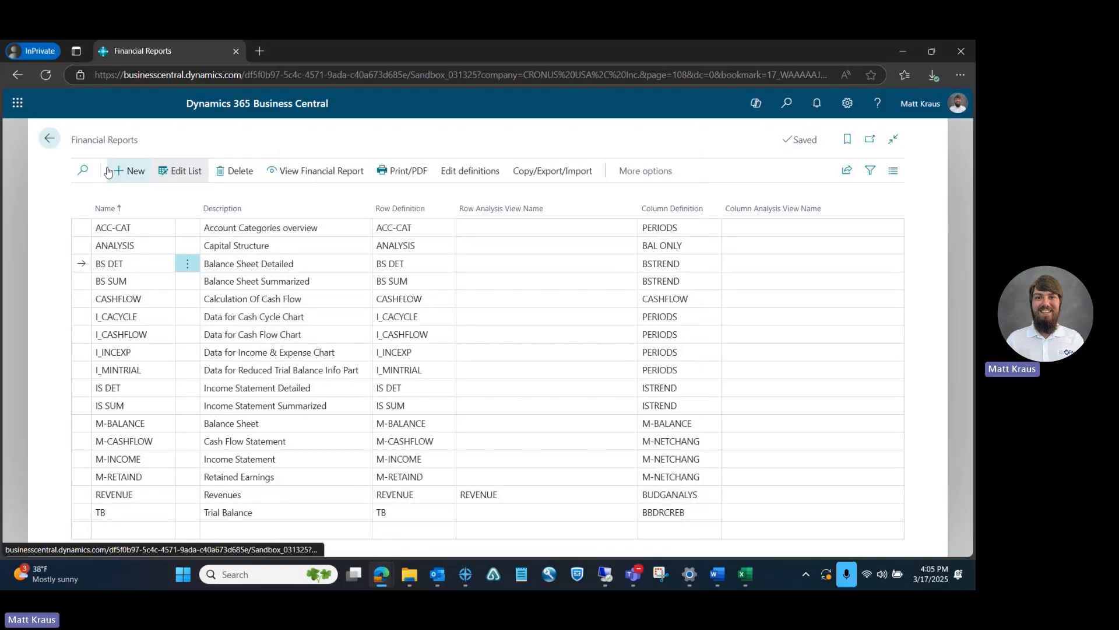
{"action": "left_click", "coordinate": [50, 138]}
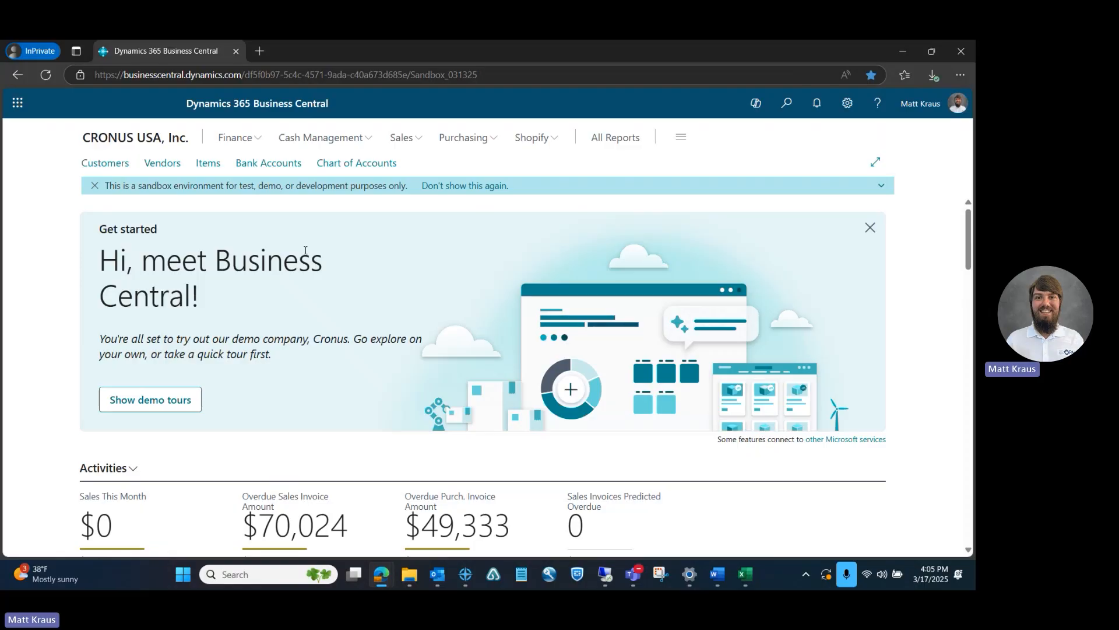